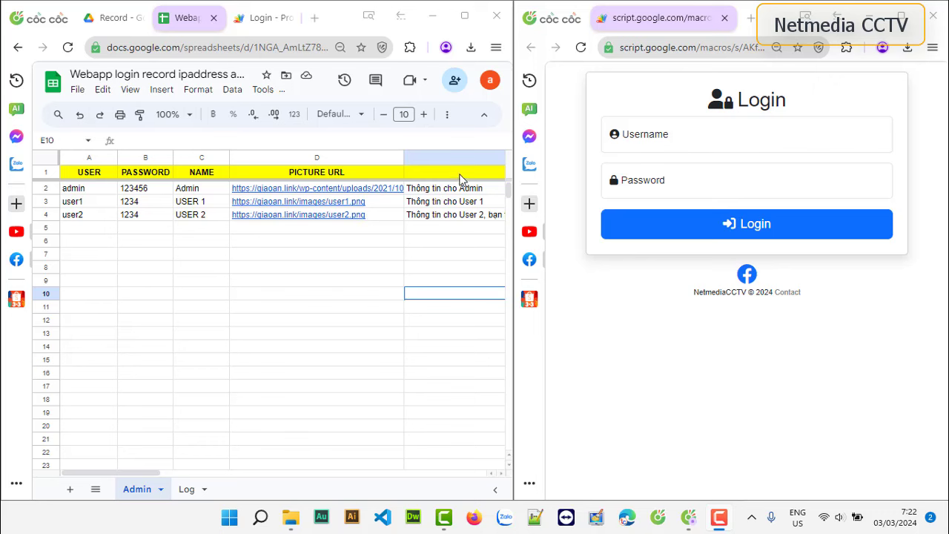
Open the Log sheet to view its three login records of date, user and IP.
left_click(185, 490)
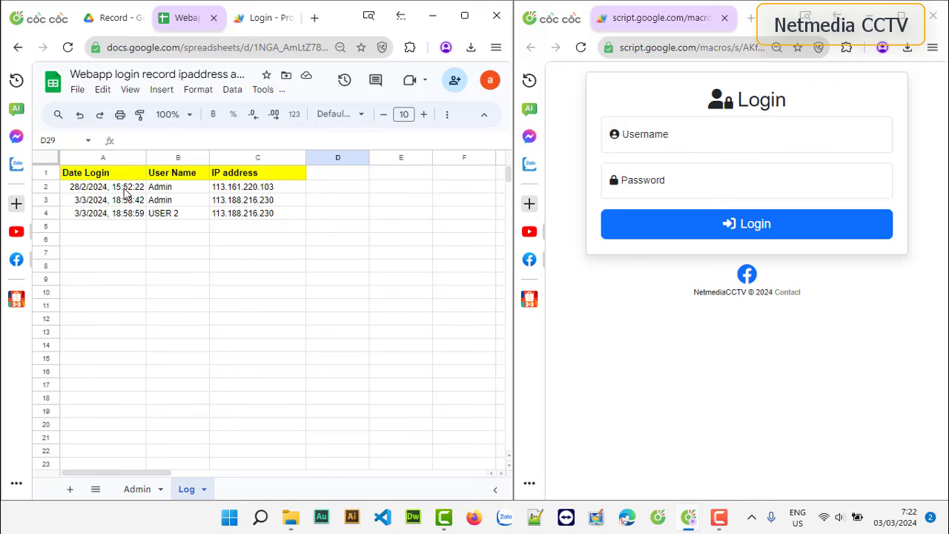
Inspect the login date in A2, IP in C3 and User Name column, then return to Admin.
left_click(98, 191)
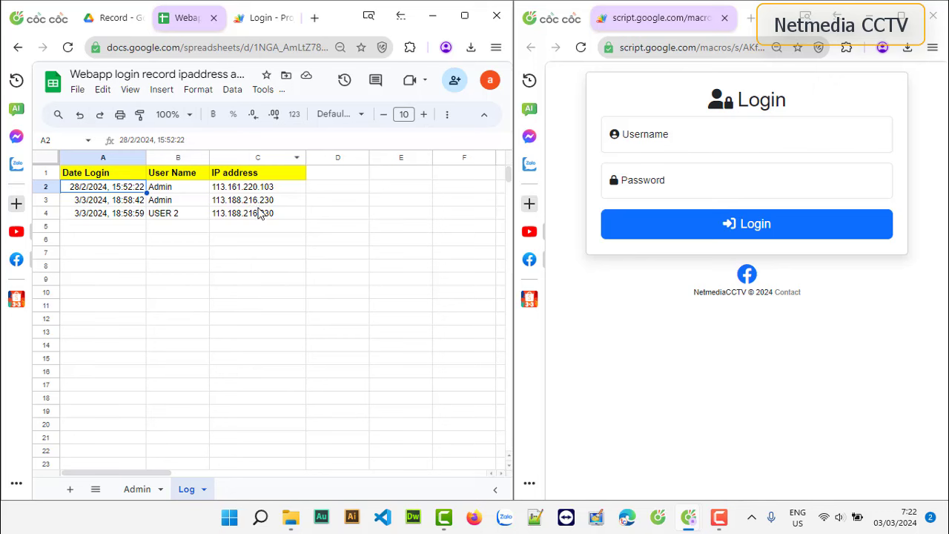
left_click(269, 204)
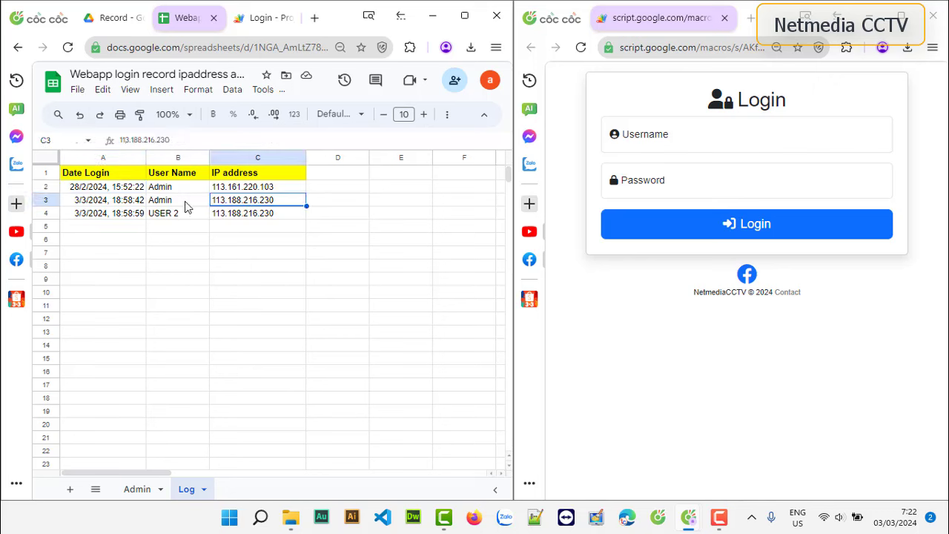
left_click(165, 158)
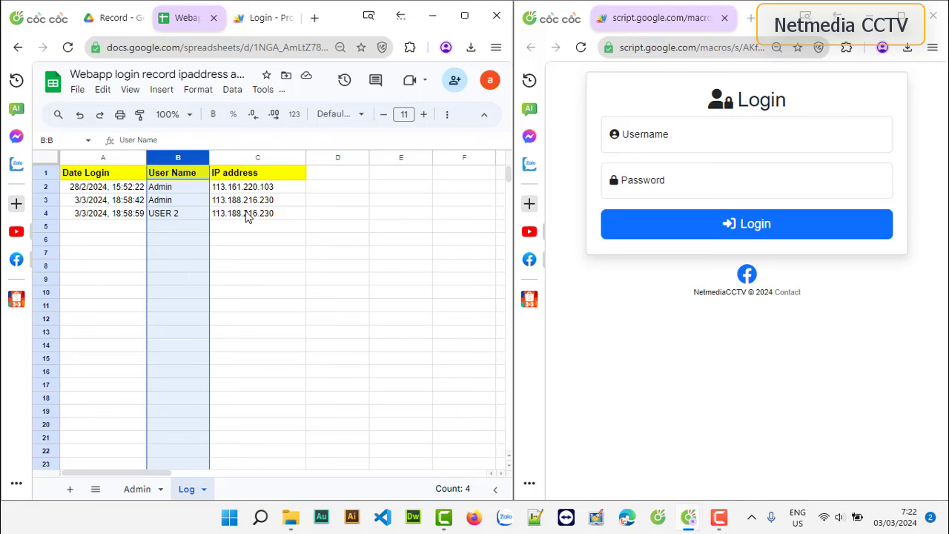
left_click(137, 488)
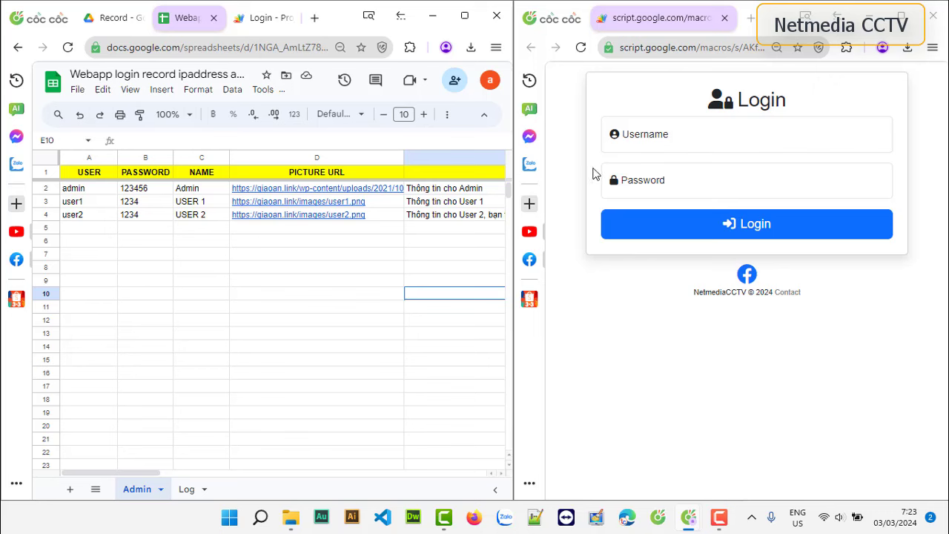
Maximize the login page and sign in with the admin account's username and password.
left_click(901, 17)
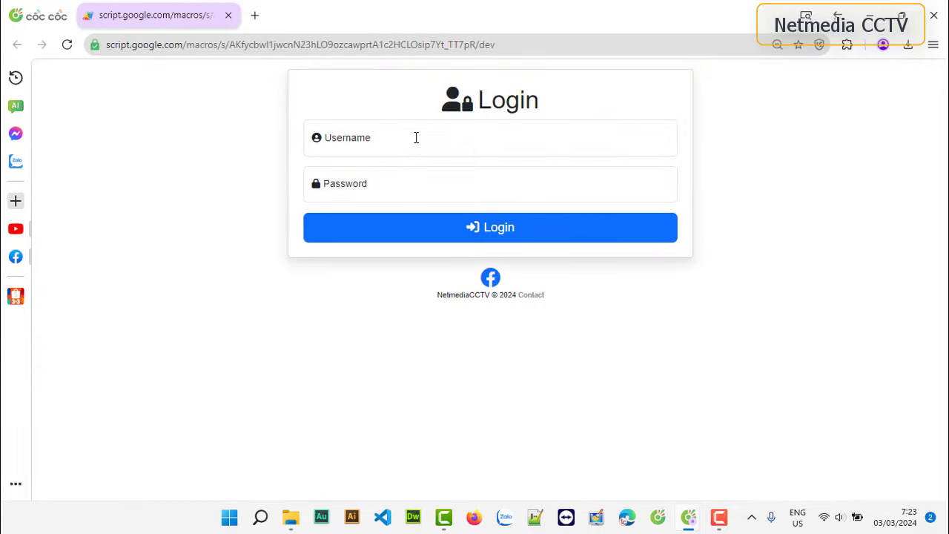
left_click(416, 137)
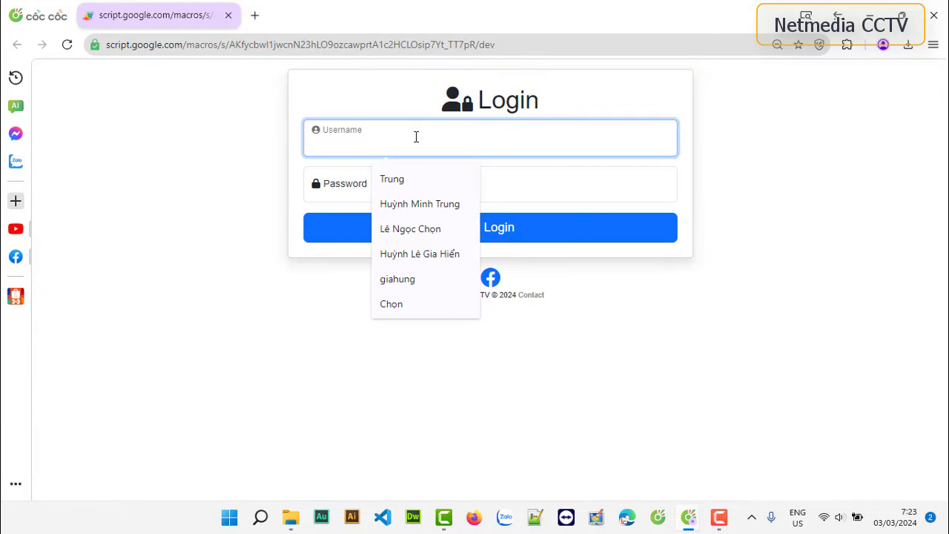
type("adi")
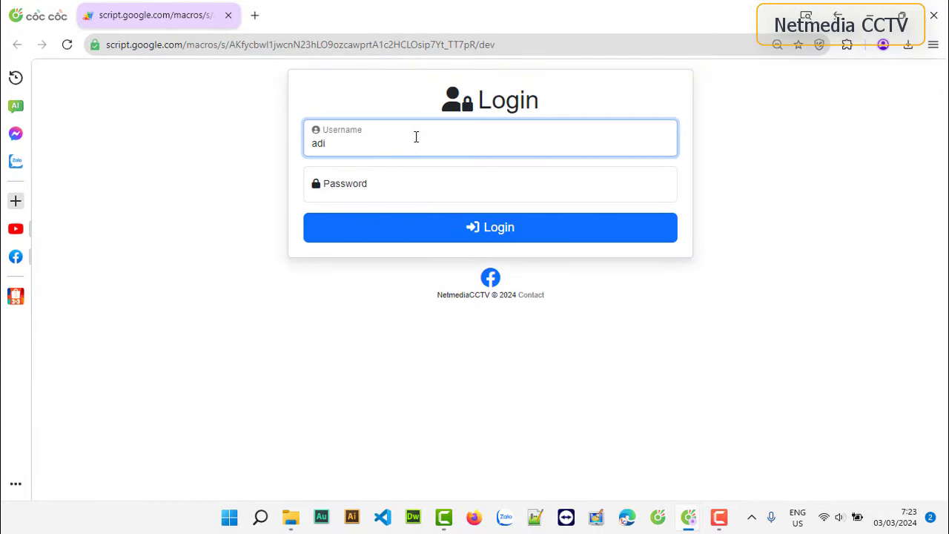
type("min")
key("Tab")
type("12")
key("Return")
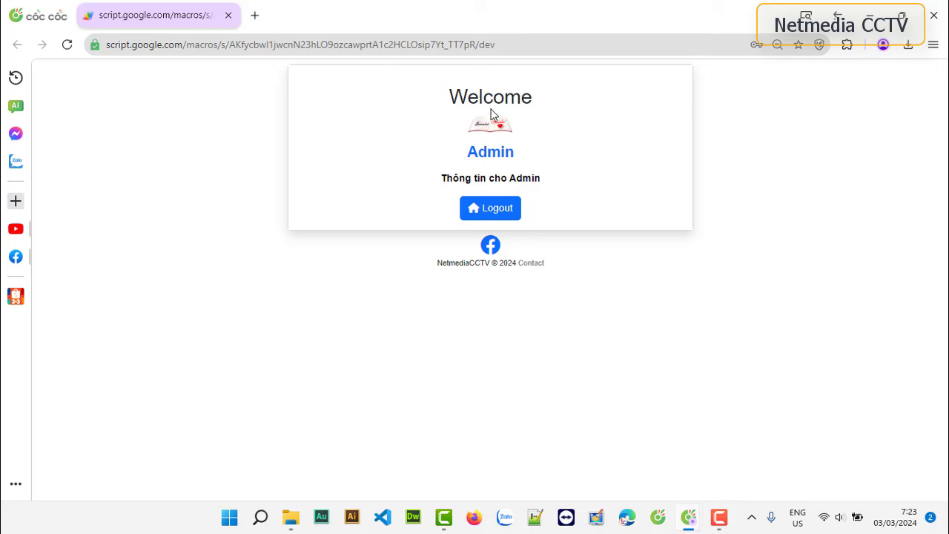
Compare the admin welcome card's name and info line with the INFO entry in cell E2.
left_click_drag(468, 154, 525, 176)
left_click(513, 178)
left_click_drag(438, 182, 565, 186)
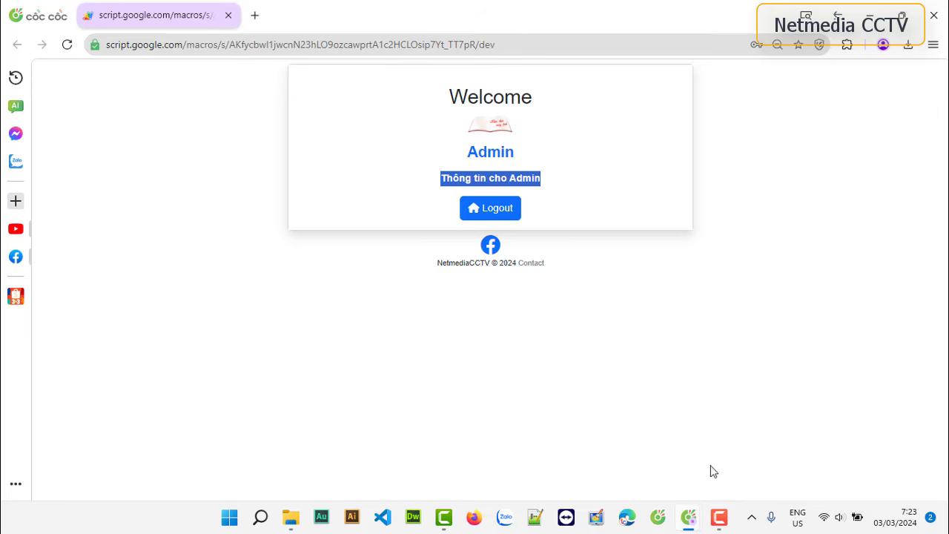
left_click(689, 516)
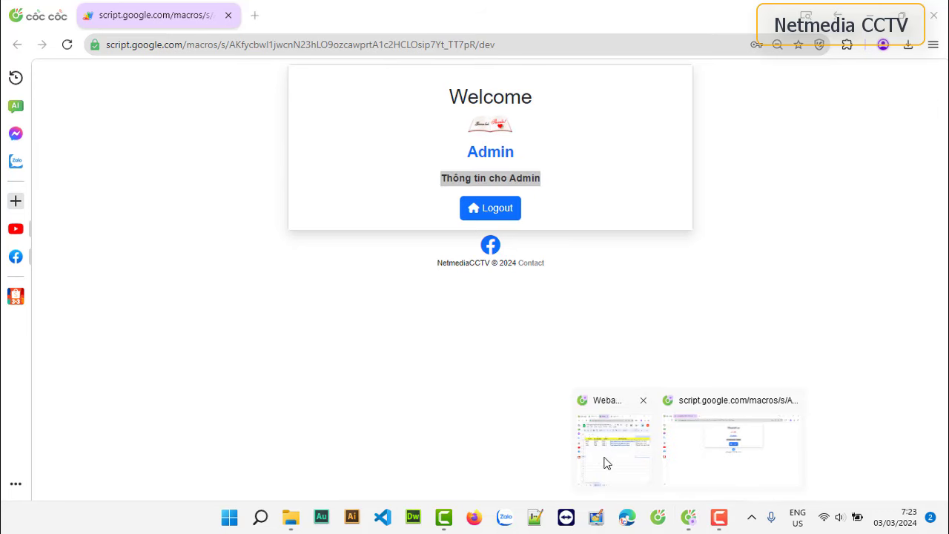
left_click(606, 463)
left_click(462, 16)
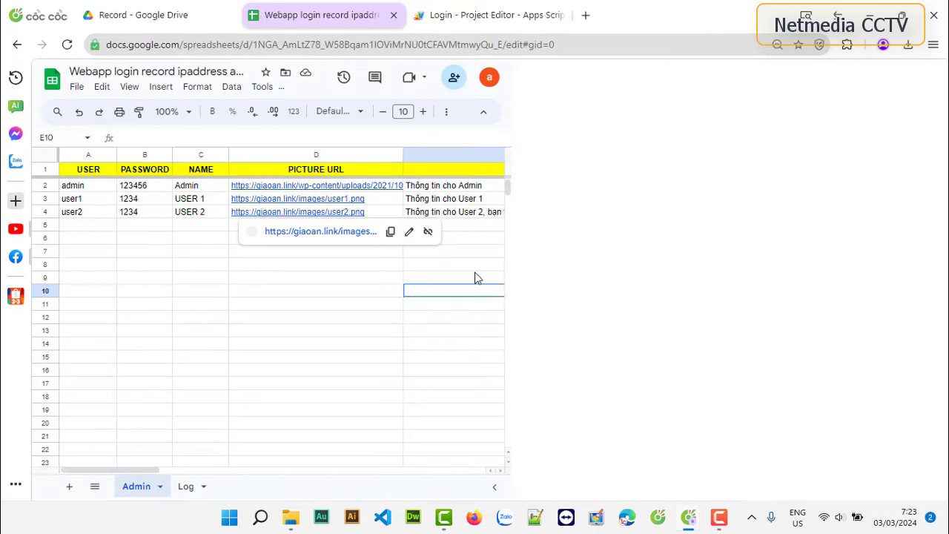
left_click(473, 155)
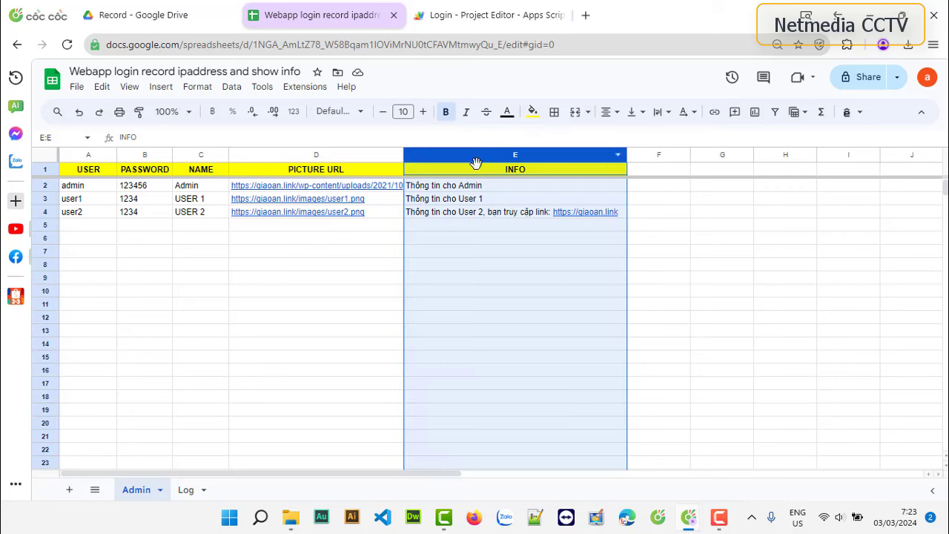
left_click(445, 186)
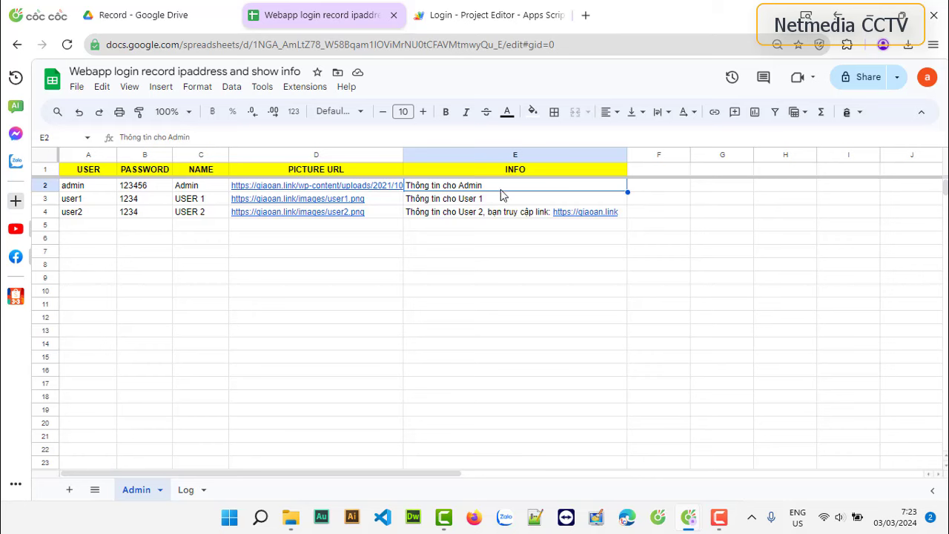
Back on the welcome page, reselect the admin info line, then log out with Yes!
mouse_move(696, 513)
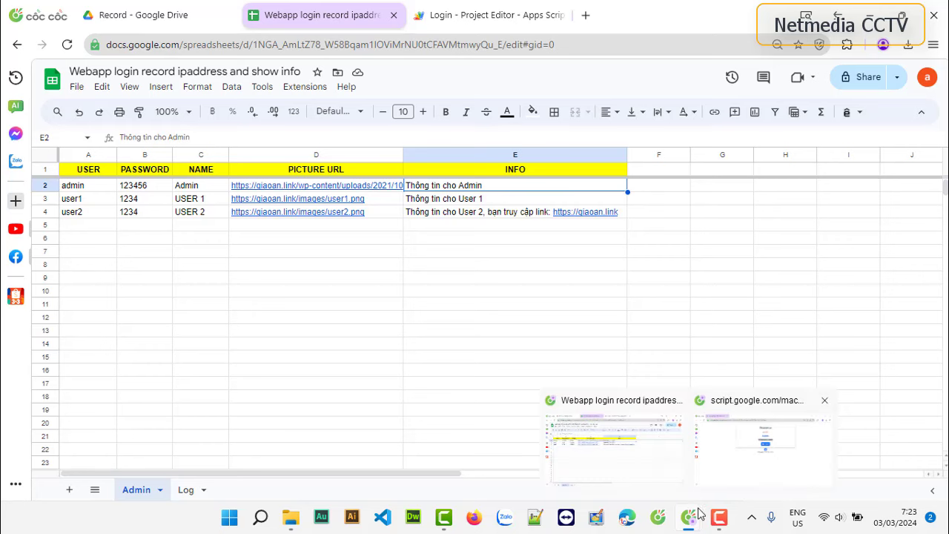
left_click(723, 471)
left_click(504, 183)
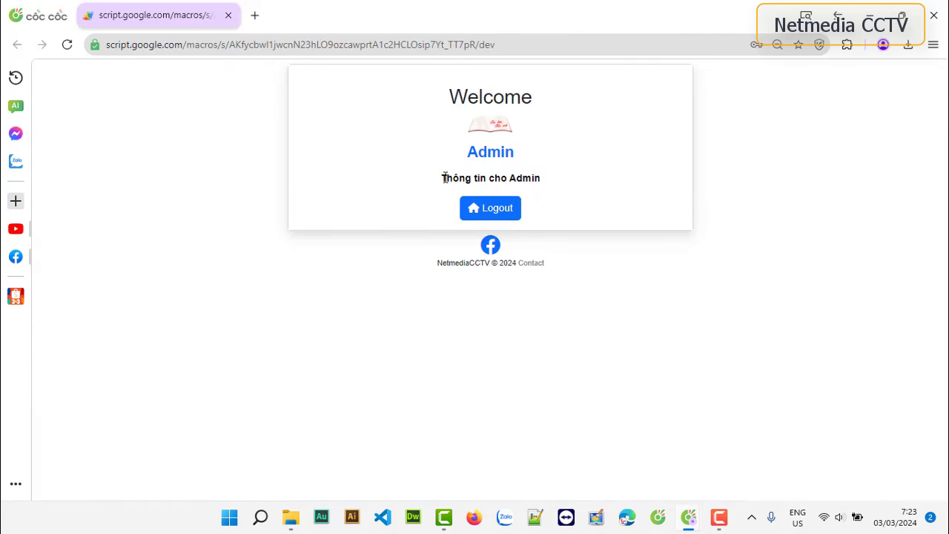
left_click_drag(443, 178, 541, 194)
left_click(571, 203)
left_click(489, 212)
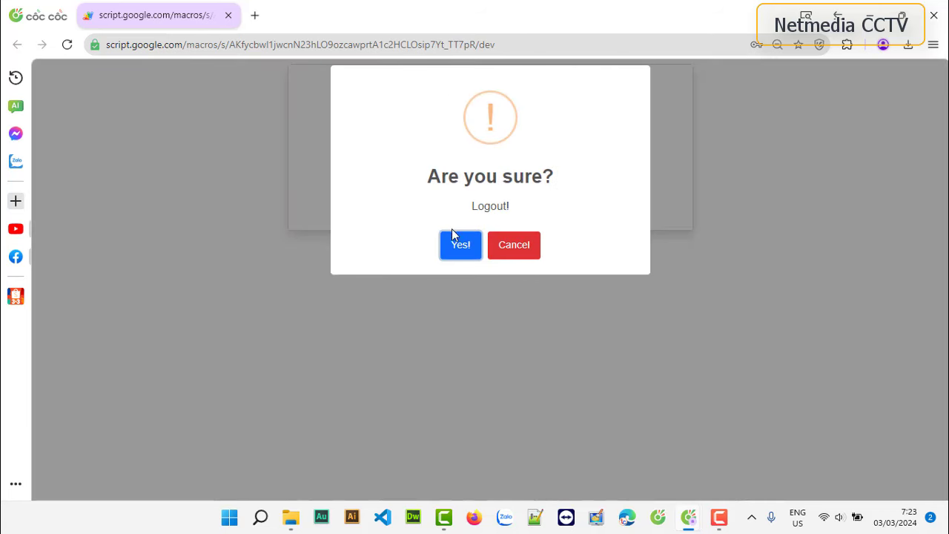
left_click(465, 244)
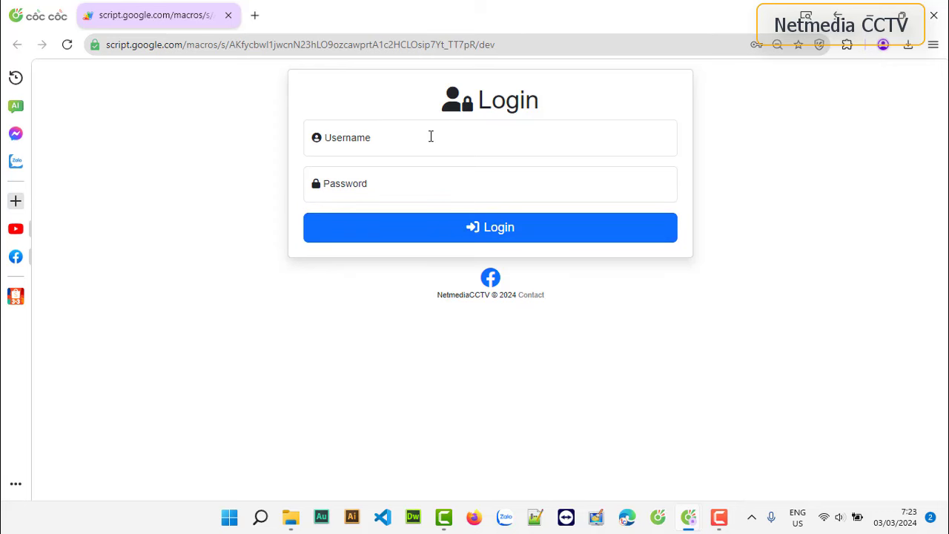
Sign in to the web app with the user1 account's credentials.
left_click(430, 137)
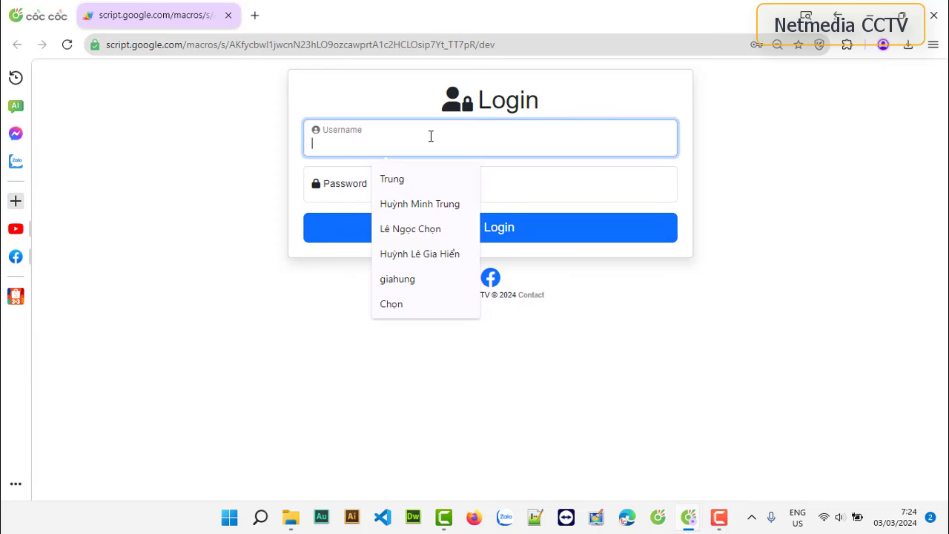
type("user")
key("Tab")
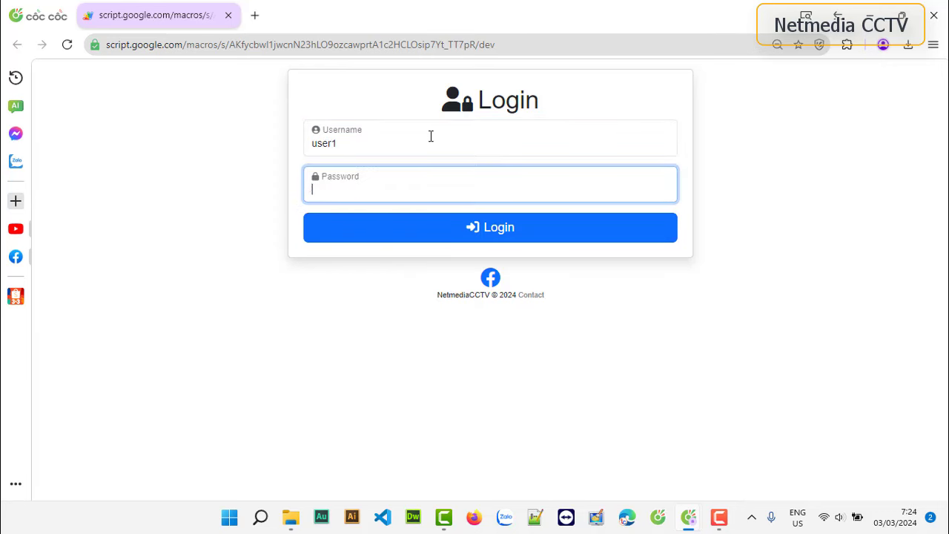
type("1234")
key("Return")
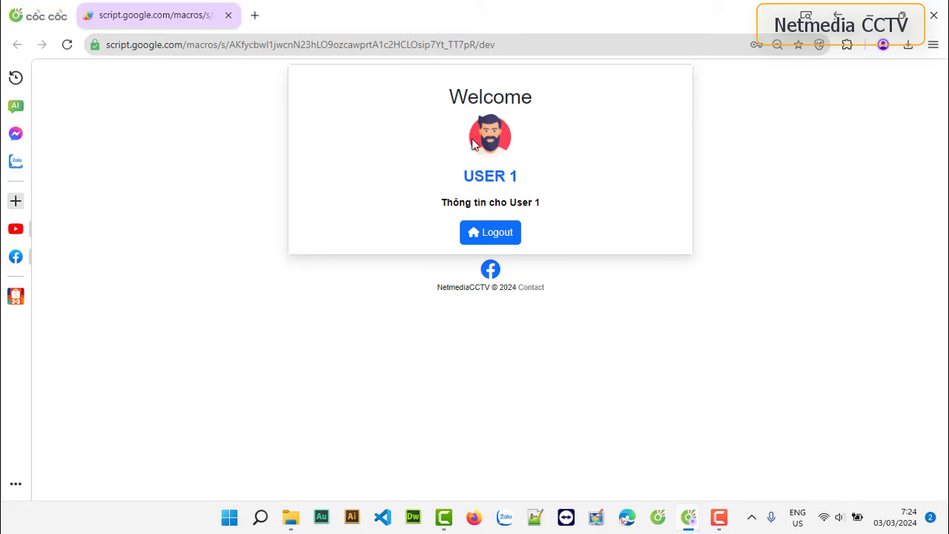
Highlight the USER 1 name and info line, then log out back to the login form.
left_click_drag(468, 176, 544, 186)
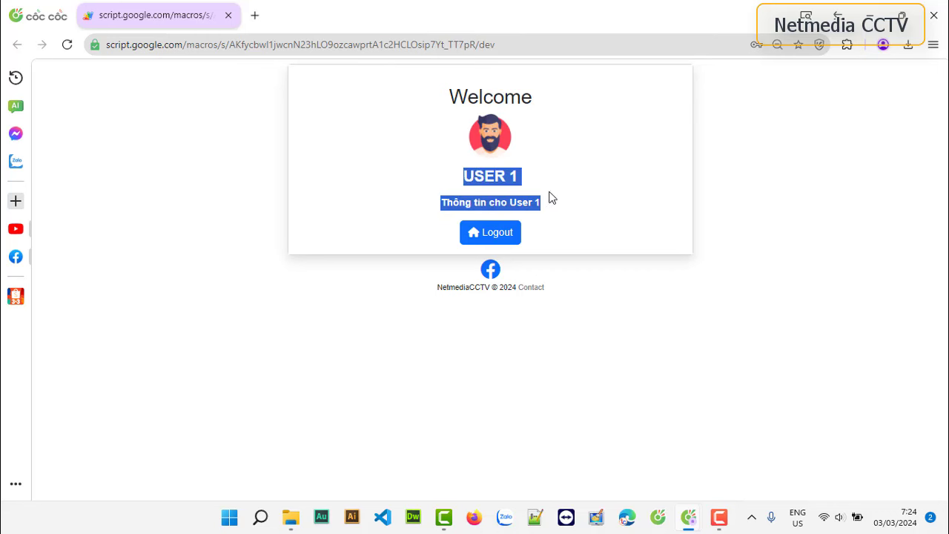
left_click(465, 199)
left_click_drag(441, 201, 541, 210)
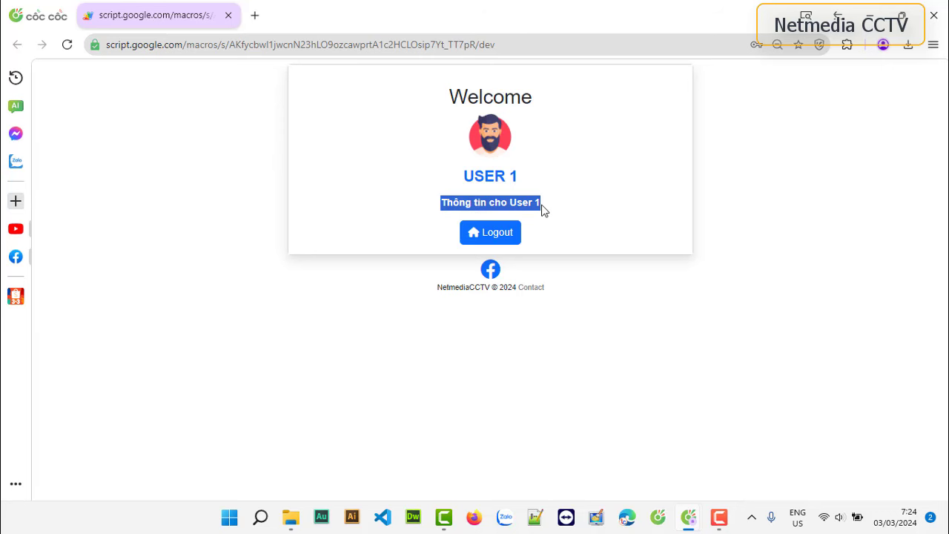
left_click(559, 209)
left_click_drag(439, 197, 543, 206)
left_click(478, 233)
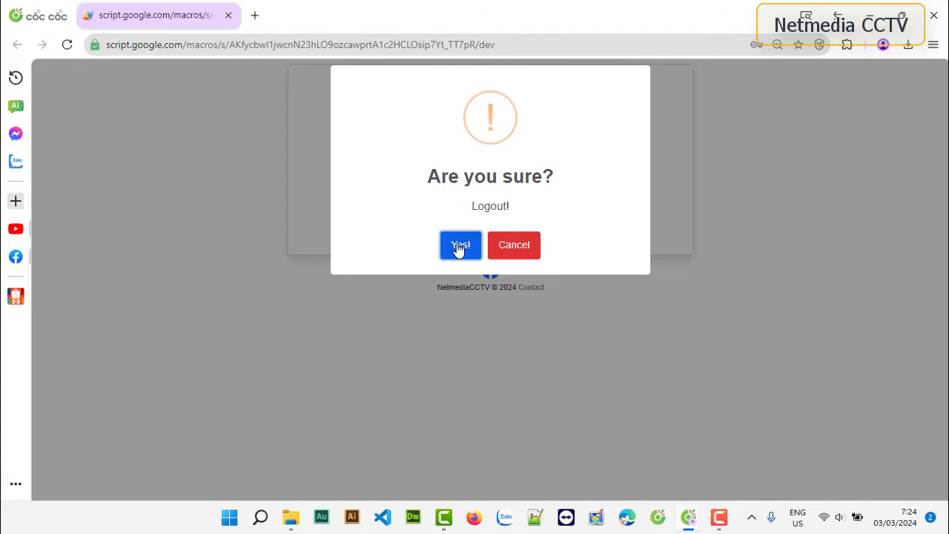
left_click(457, 244)
left_click(414, 146)
Attempt a login with the unlisted username 'ewew' and a dummy password.
type("ewew")
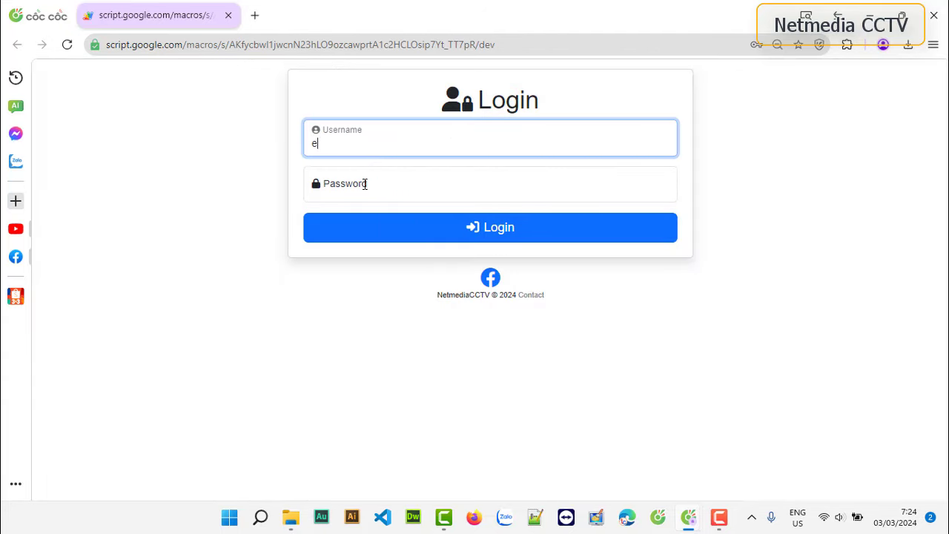
left_click(361, 187)
type("ew")
left_click(398, 231)
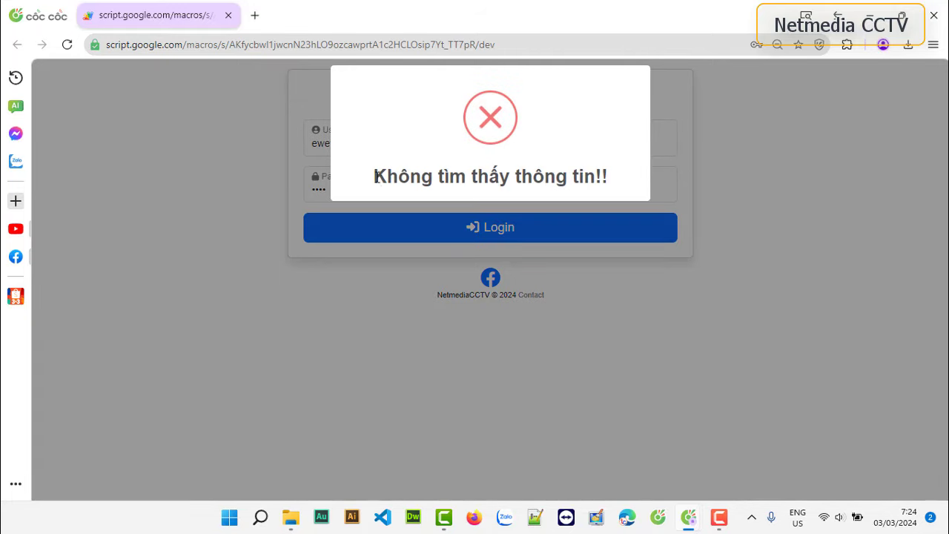
left_click_drag(339, 186, 622, 172)
left_click(390, 144)
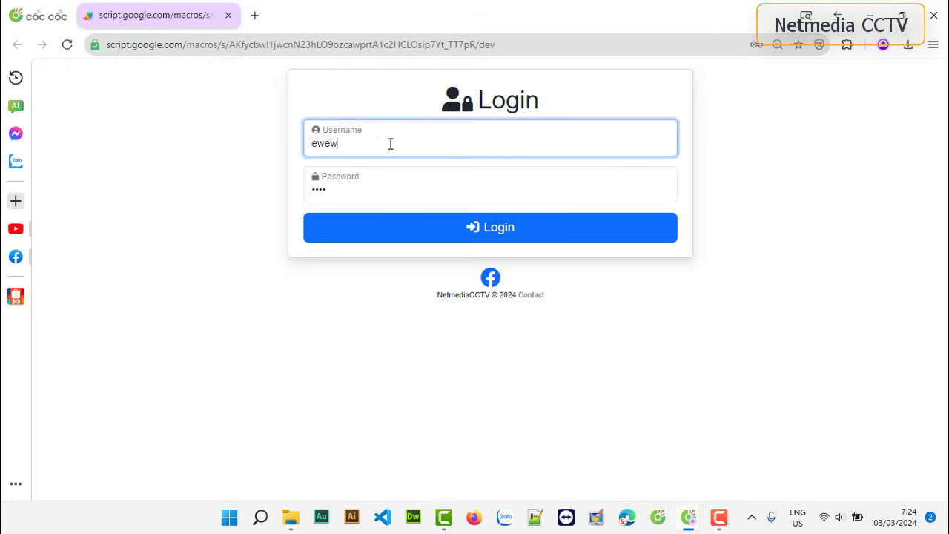
Replace the wrong username, resubmit the login, and bring the spreadsheet window forward.
left_click(296, 144)
left_click(350, 142)
double_click(350, 142)
type("user3")
left_click(341, 187)
key("Return")
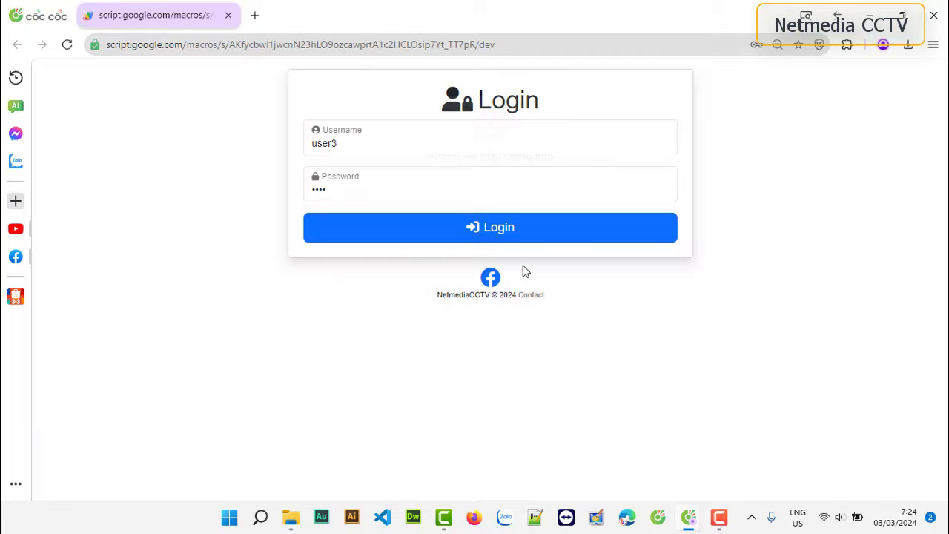
mouse_move(689, 522)
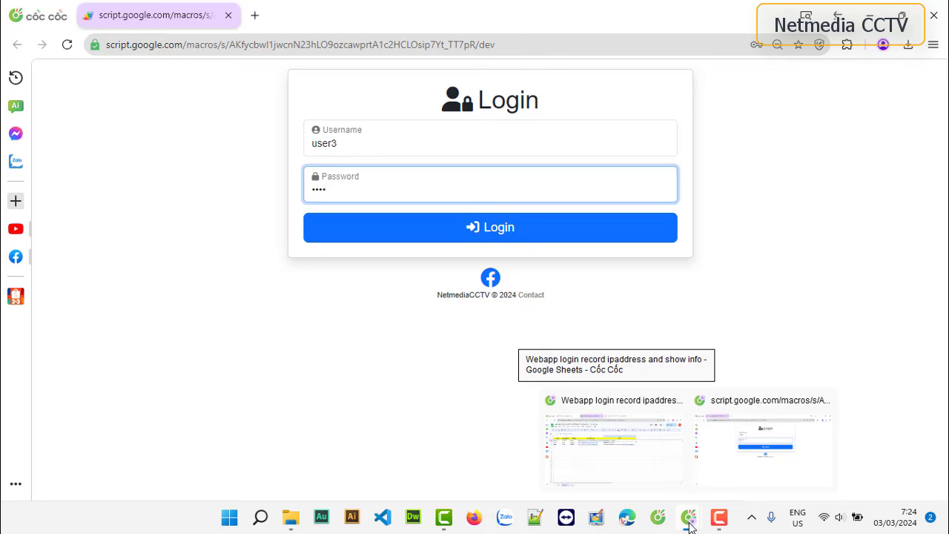
left_click(613, 441)
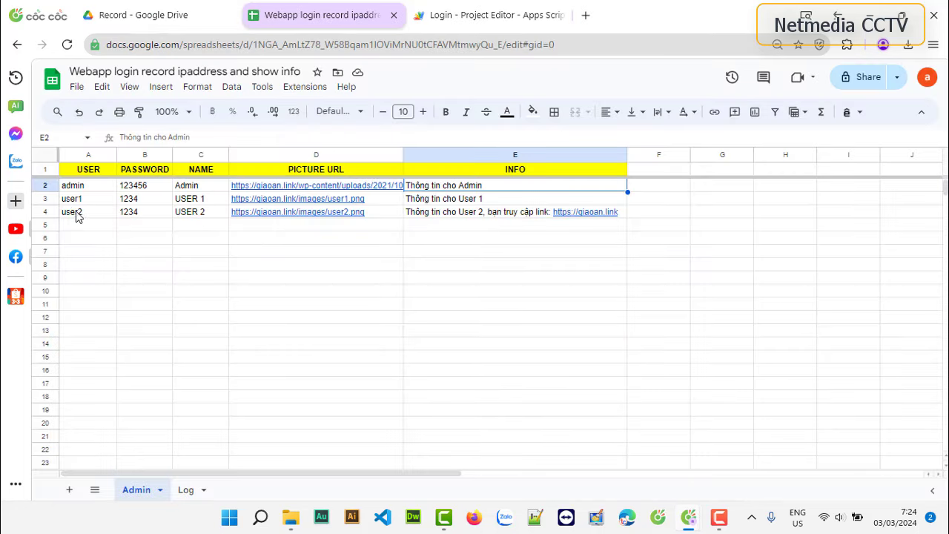
Log in to the web app as user2 and select the USER 2 info line.
mouse_move(689, 519)
left_click(767, 445)
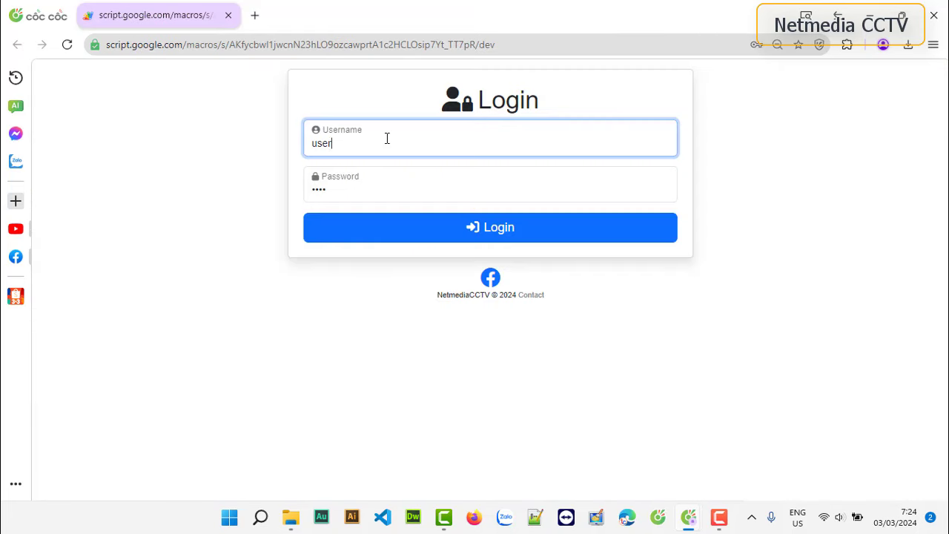
type("2")
left_click(335, 189)
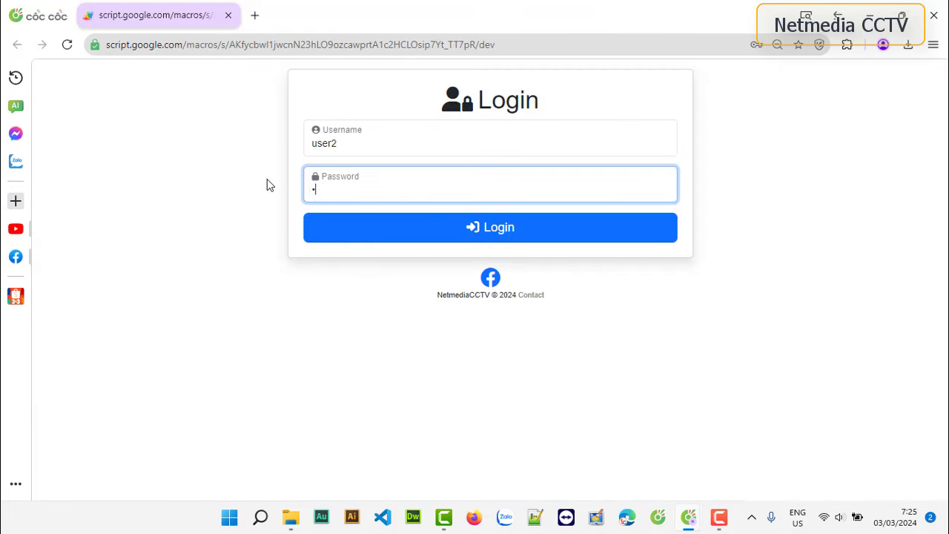
key("Return")
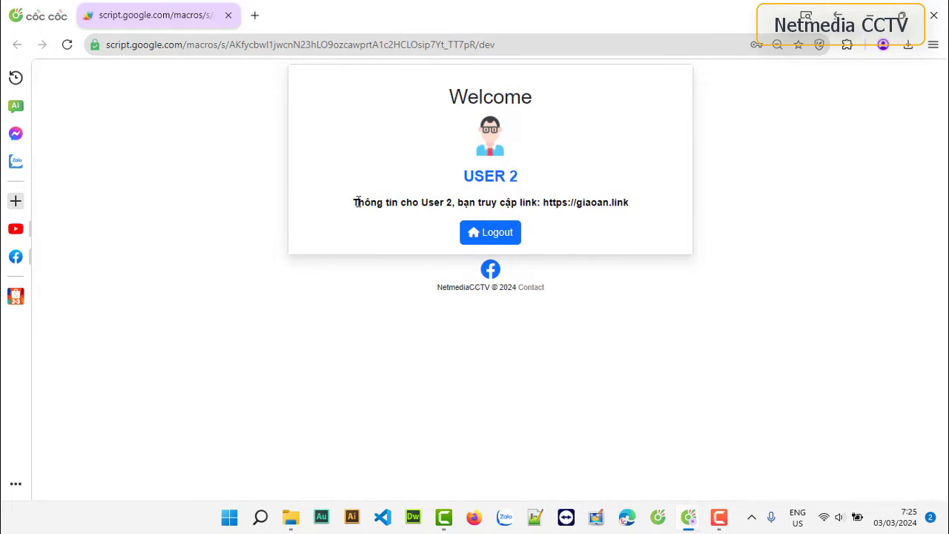
left_click_drag(355, 198, 634, 215)
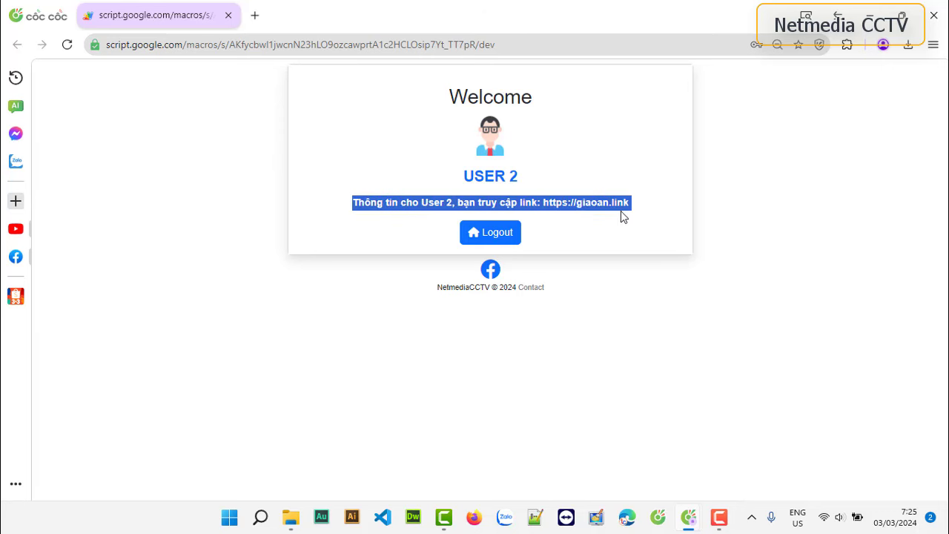
left_click(576, 207)
left_click_drag(542, 202, 556, 202)
Enter the new user's username, password and full name into A5:C5.
key("alt+Tab")
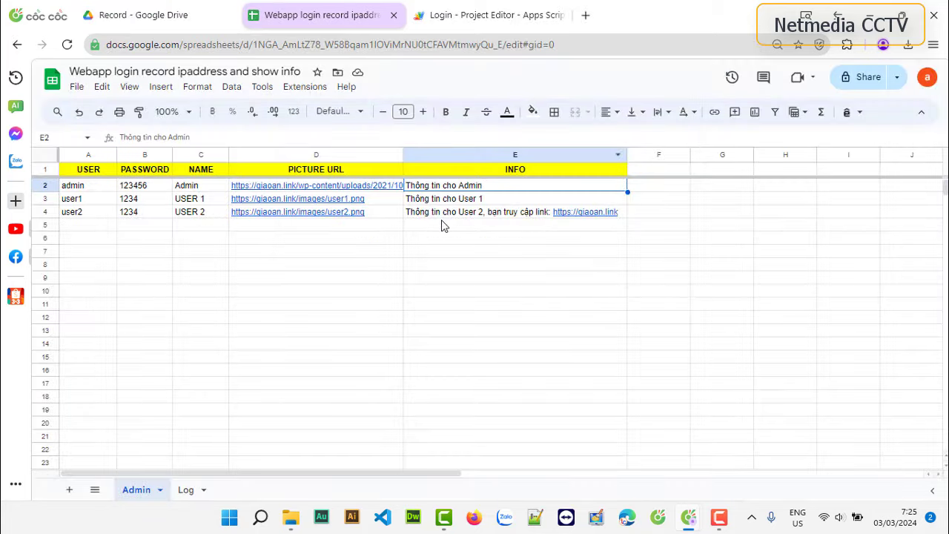
left_click(435, 212)
left_click(234, 279)
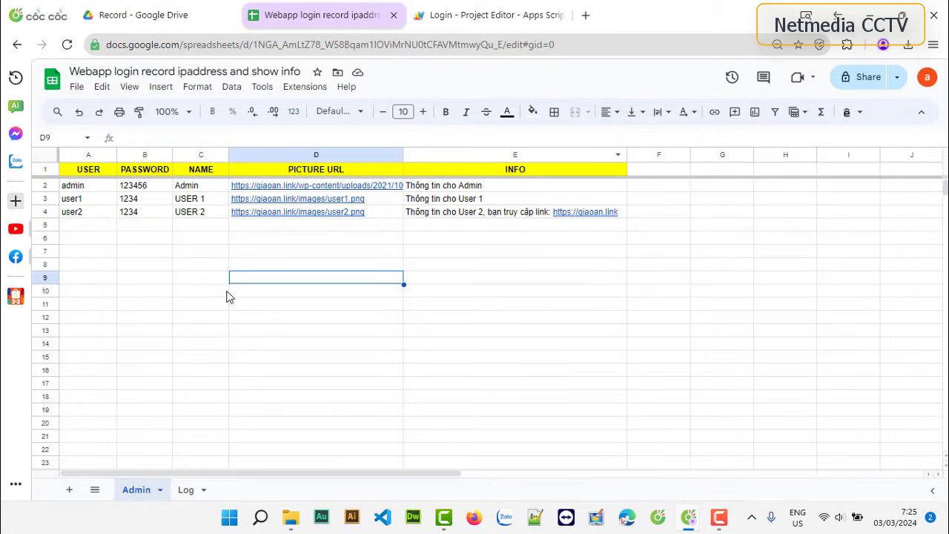
left_click(78, 225)
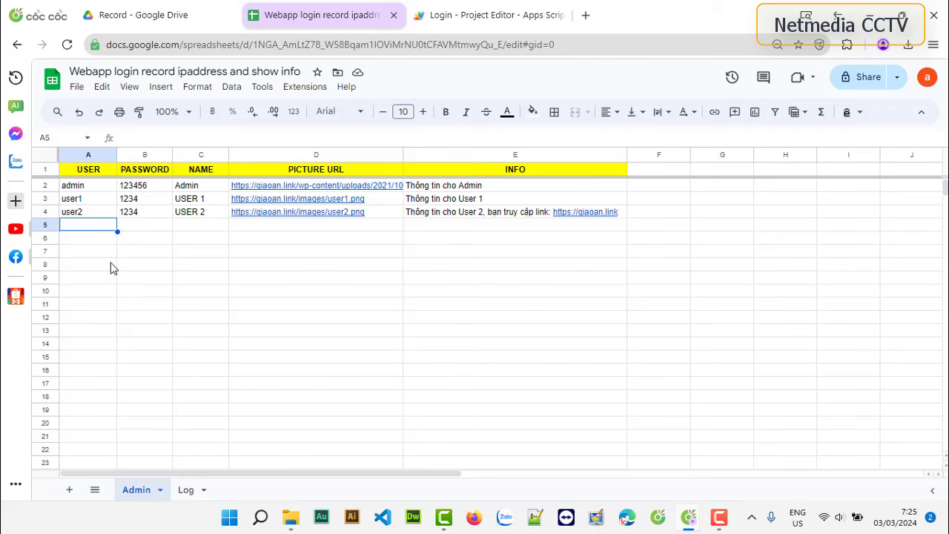
type("min")
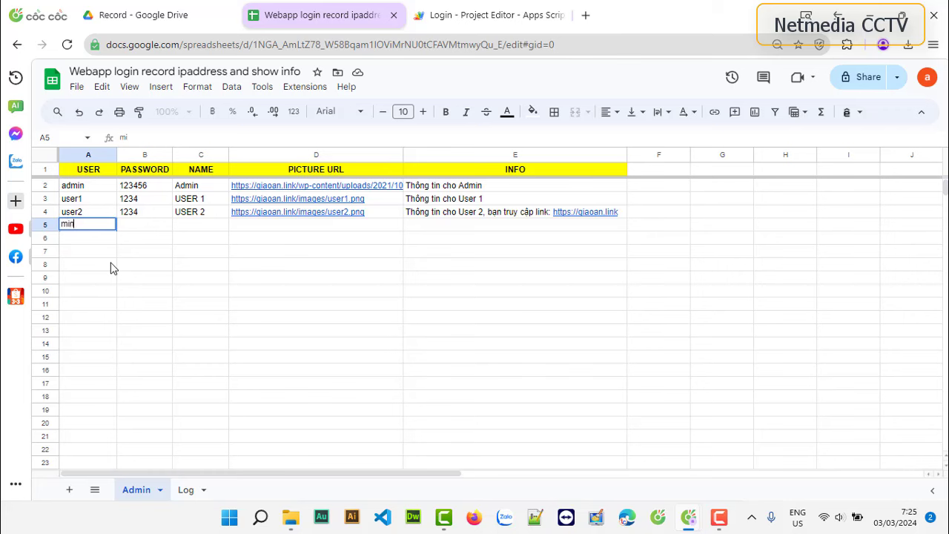
type("g")
key("Tab")
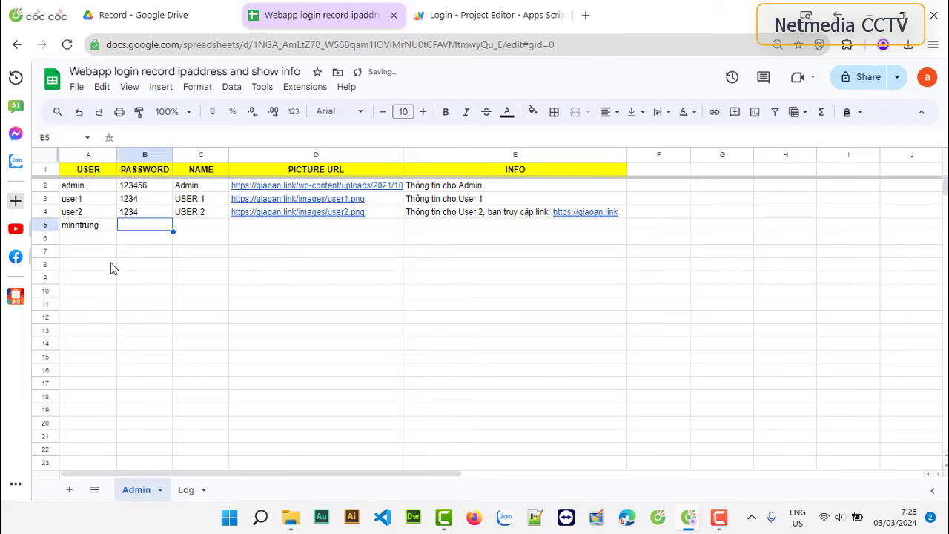
type("1234")
key("Tab")
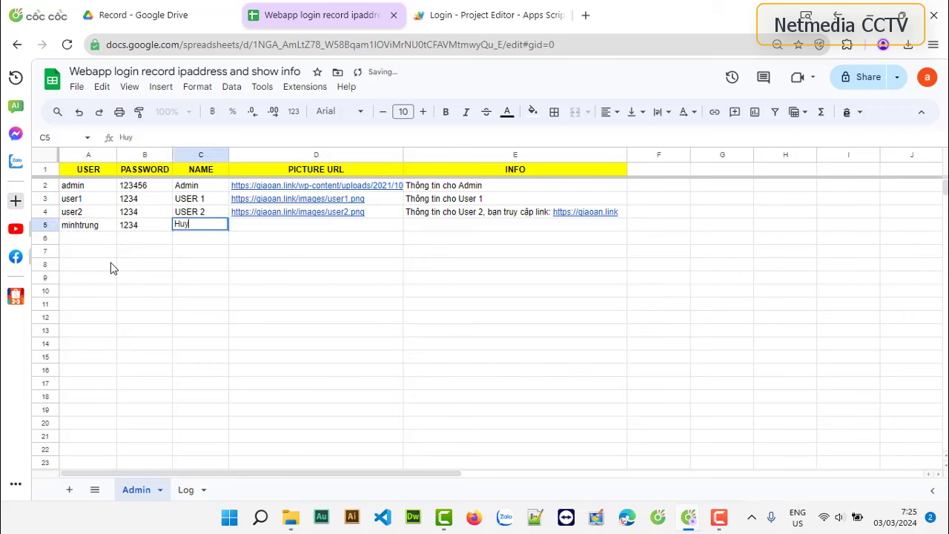
Copy D4's picture URL into D5 ending in user3.png, and add the new user's info message in E5.
left_click(367, 212)
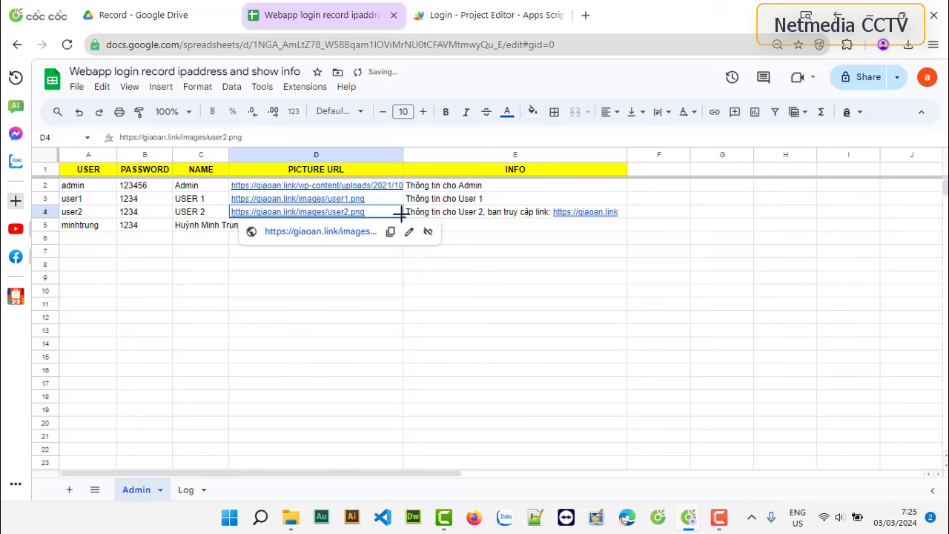
left_click_drag(402, 214, 341, 243)
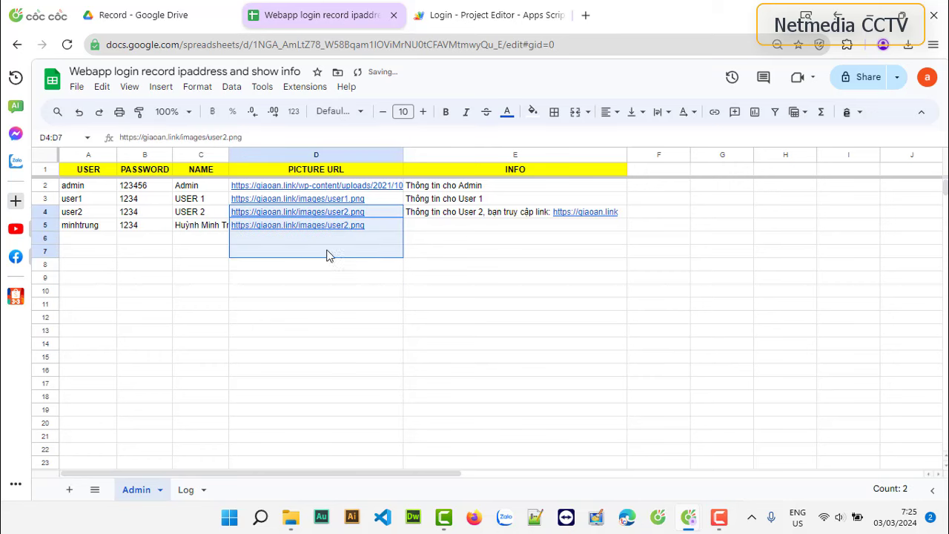
double_click(345, 224)
type("user3")
key("Return")
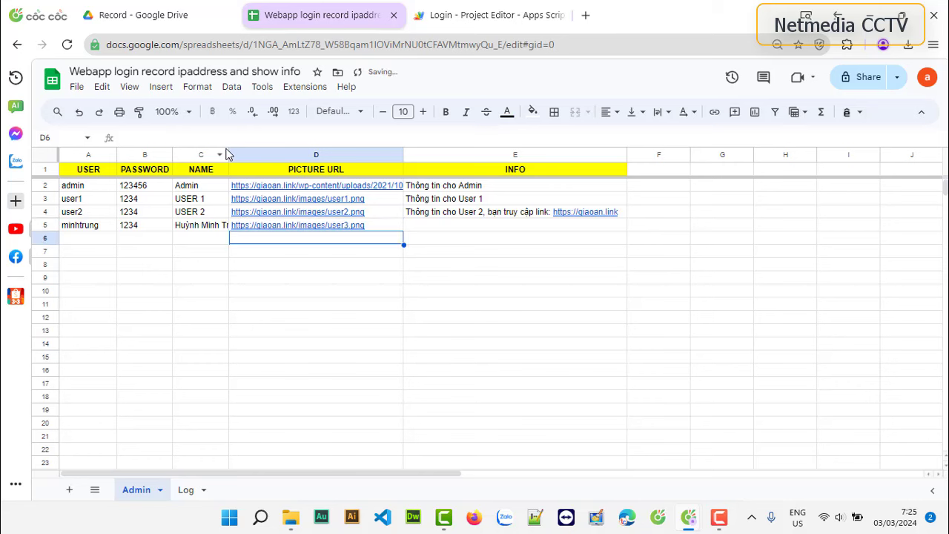
left_click(522, 224)
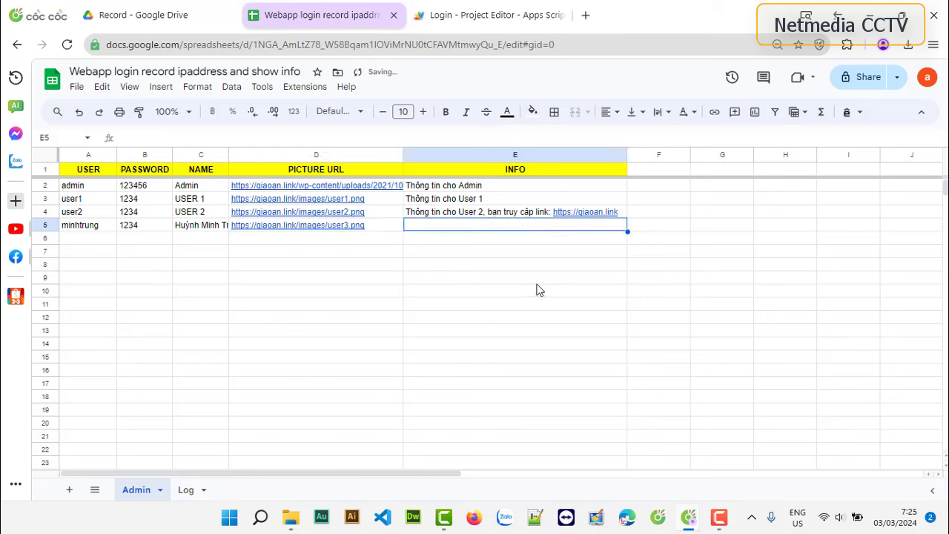
type("Thô")
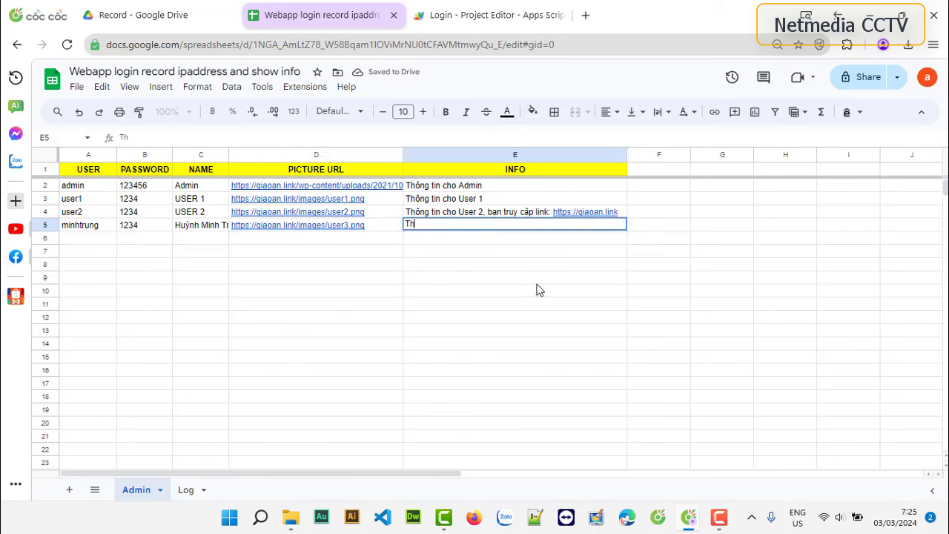
type("ng tin cần truyền ")
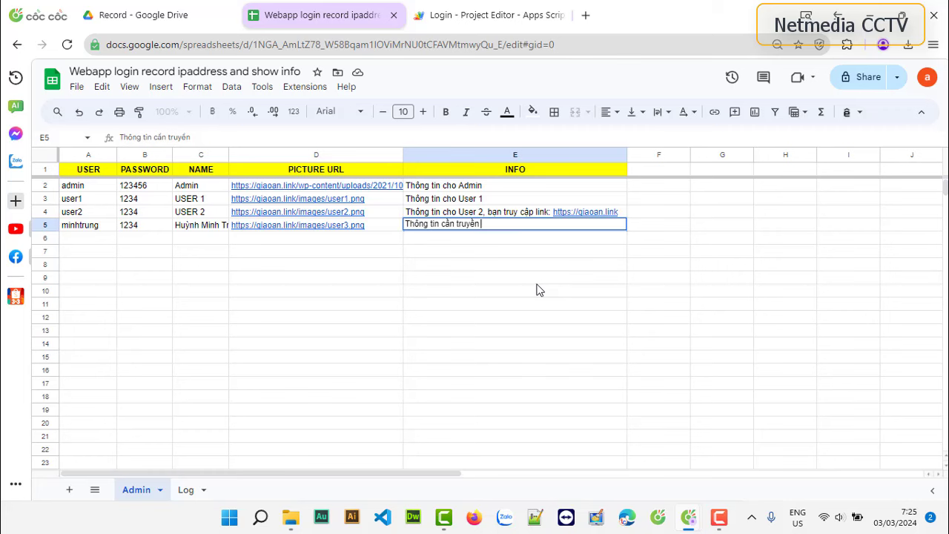
type("đến cho Minh Trung")
left_click(541, 282)
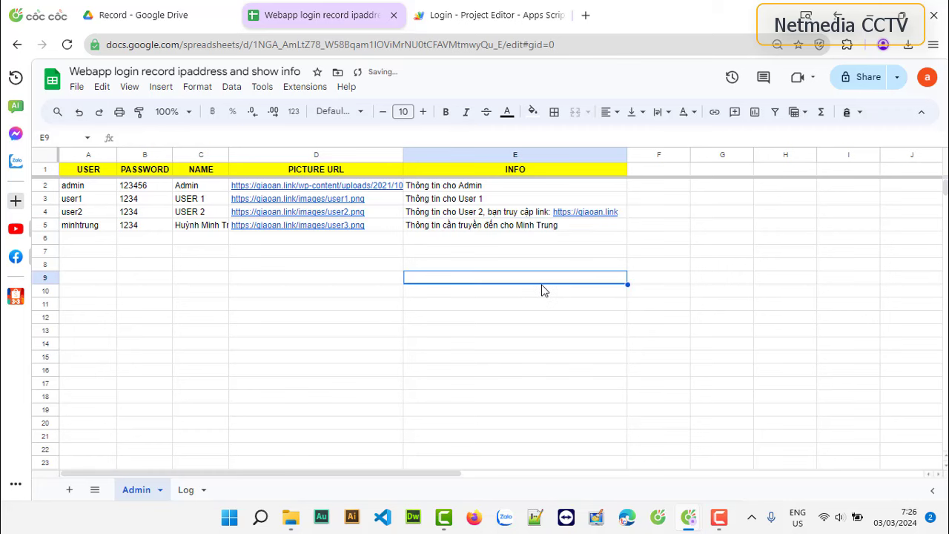
left_click(74, 226)
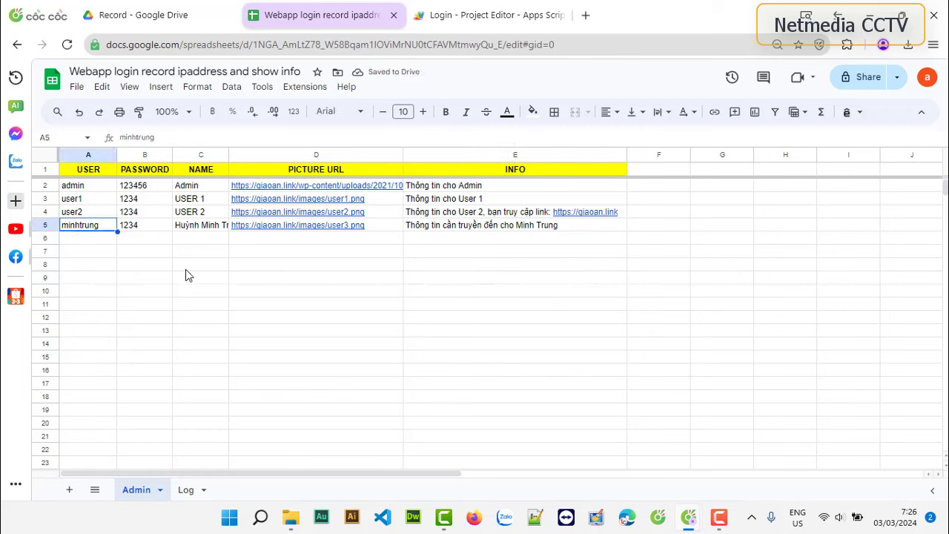
Log out of the user2 session in the web app.
mouse_move(689, 507)
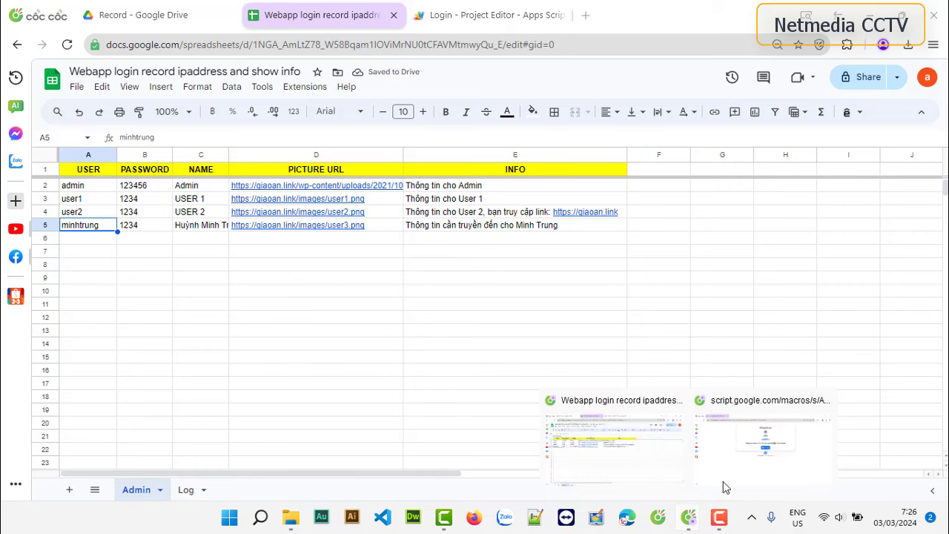
left_click(722, 481)
left_click(507, 244)
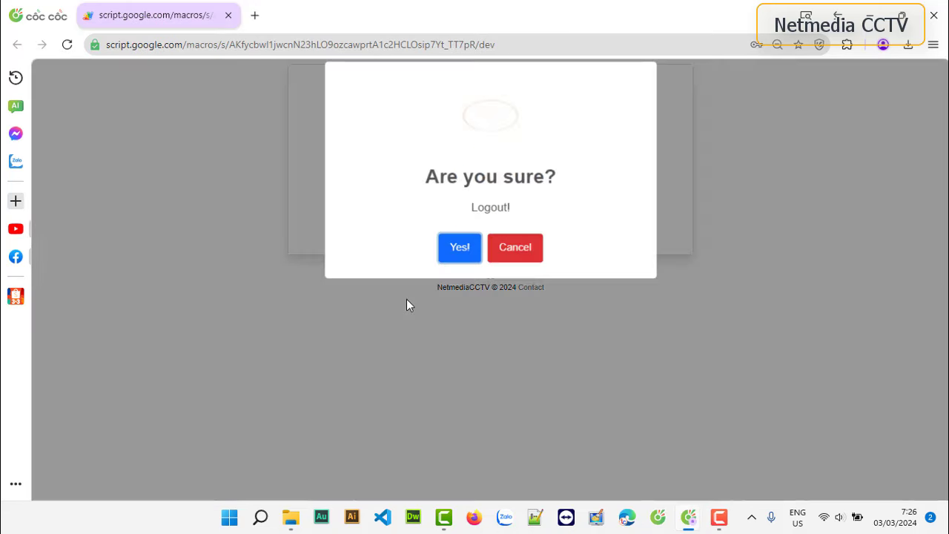
left_click(471, 252)
Sign in as the new user and check its full name and info message on the welcome page.
left_click(399, 144)
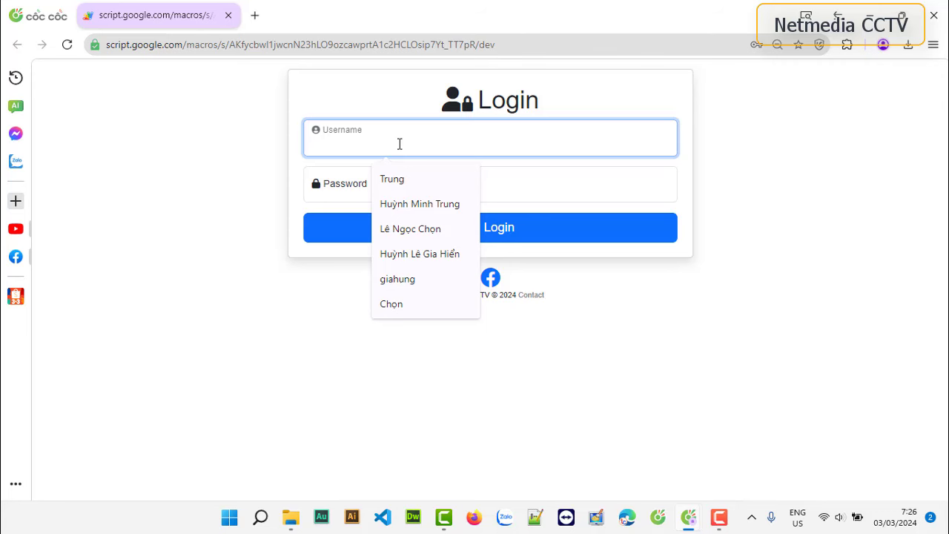
type("minhtrung")
key("Tab")
type("1")
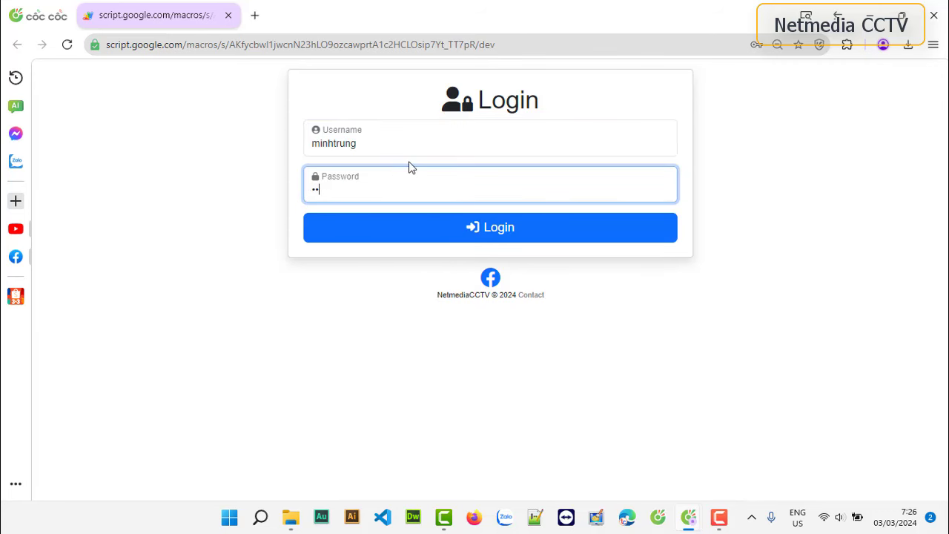
type("234")
key("Return")
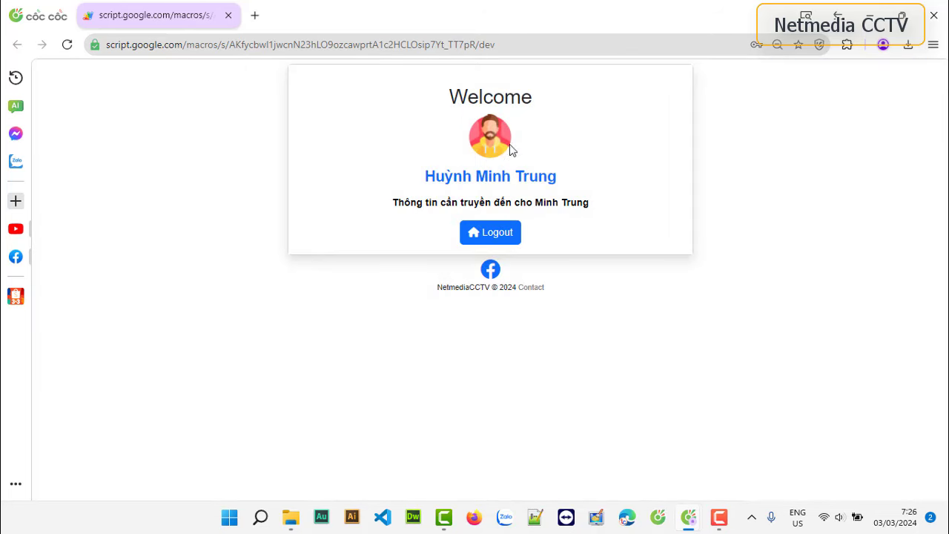
left_click_drag(424, 176, 561, 178)
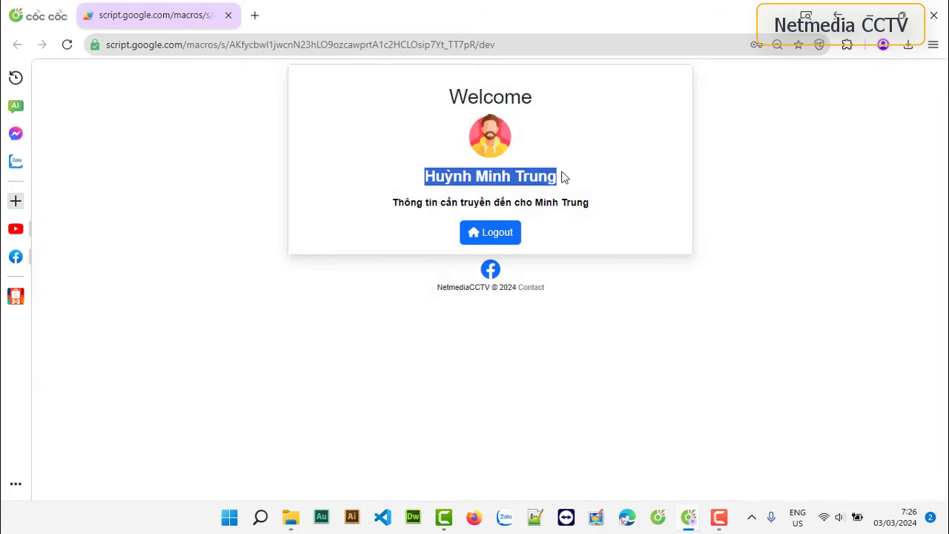
left_click_drag(396, 202, 592, 200)
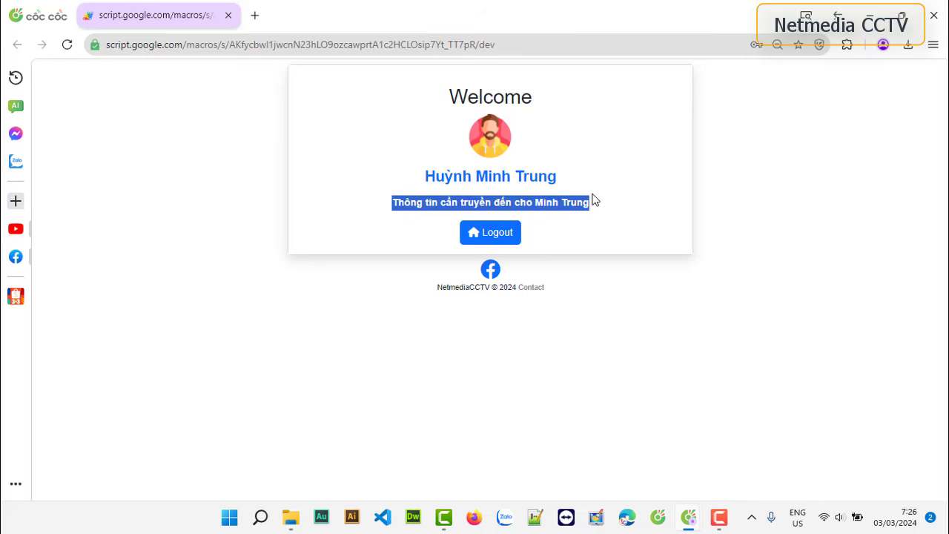
left_click(700, 294)
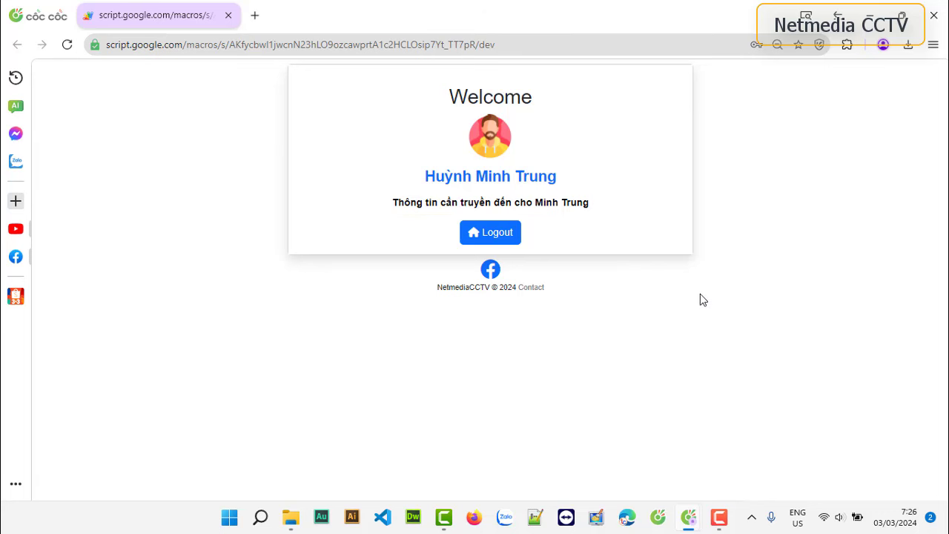
key("alt+Tab")
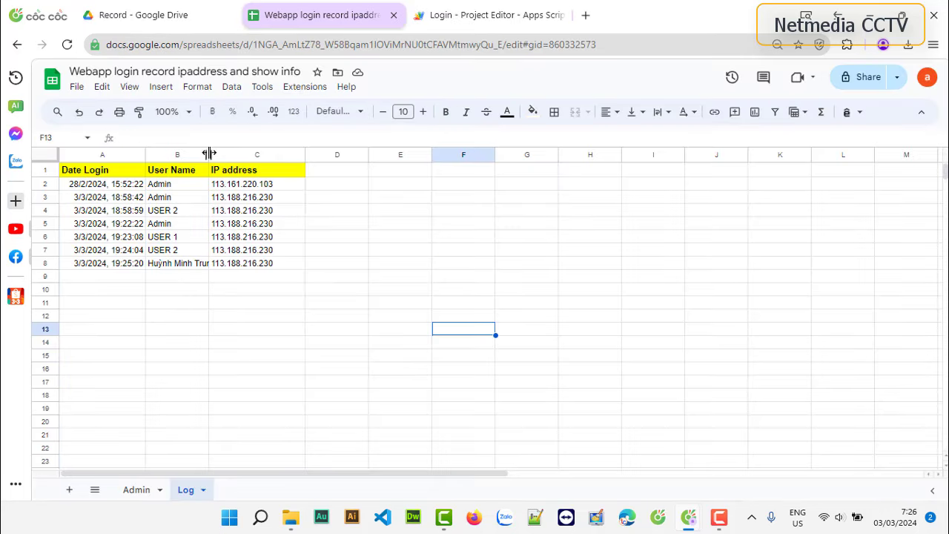
Auto-fit column B, then check the newest log entries, including the 19:24:04 login time.
double_click(209, 154)
left_click(244, 332)
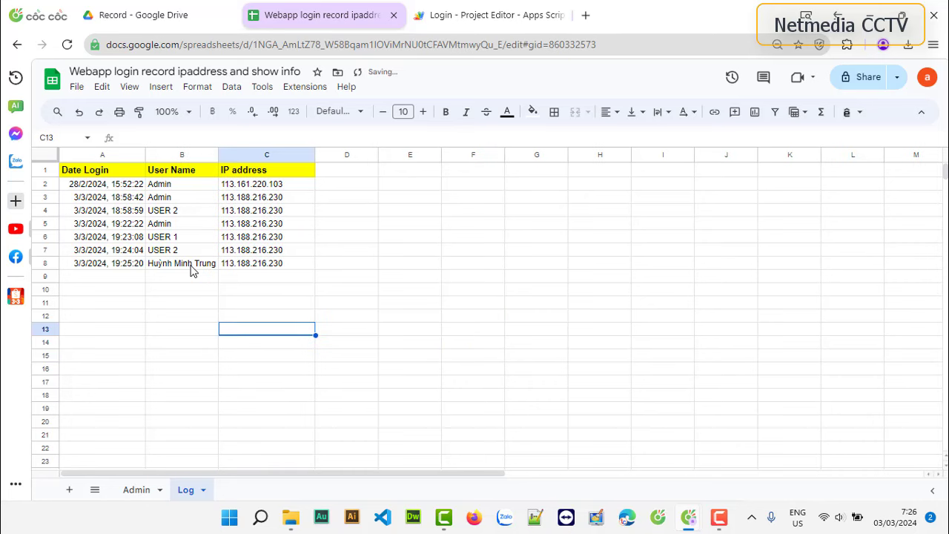
left_click(189, 265)
left_click(171, 236)
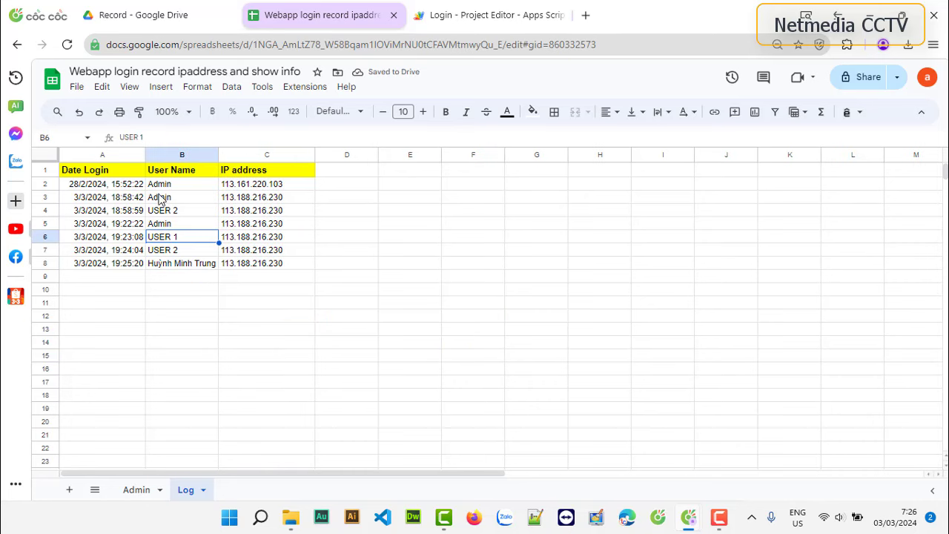
key("ctrl+End")
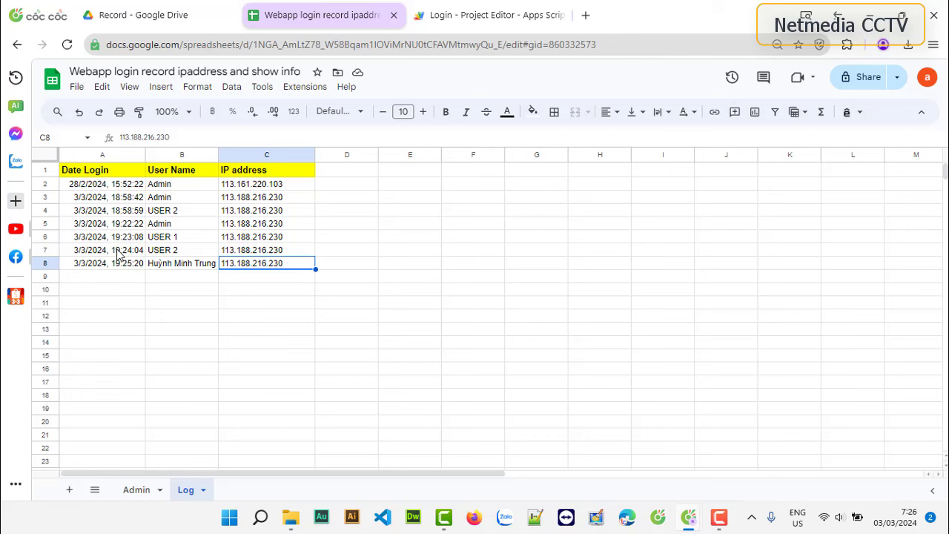
left_click(120, 252)
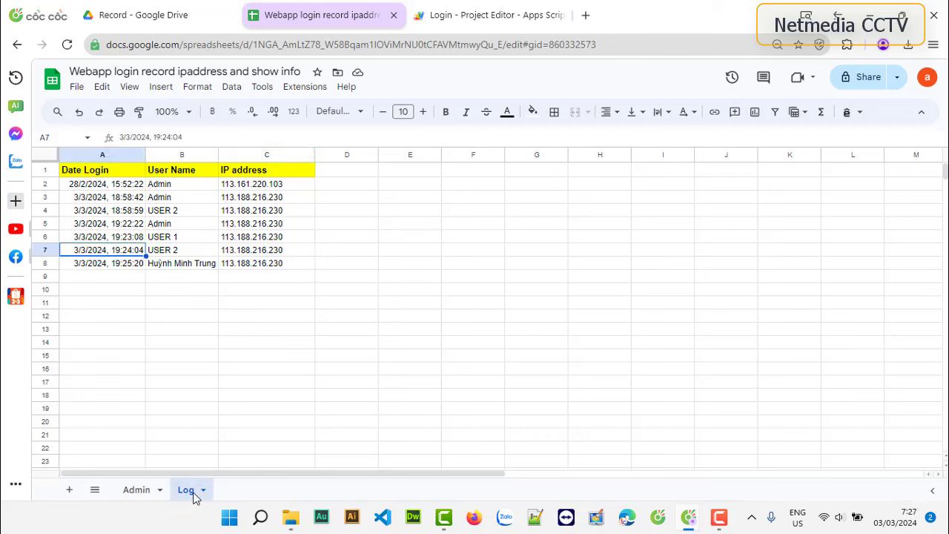
Log the new user out of the web app, confirming with Yes!
mouse_move(693, 511)
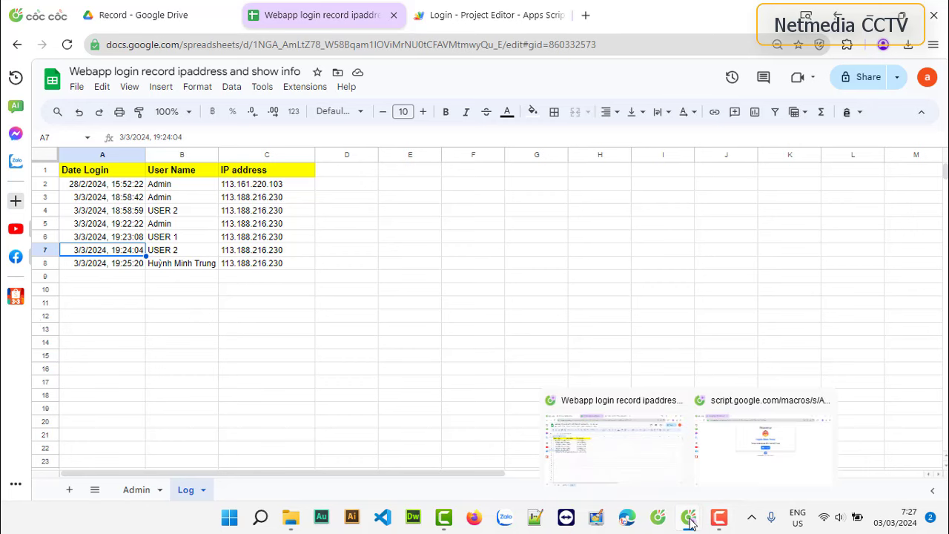
left_click(724, 442)
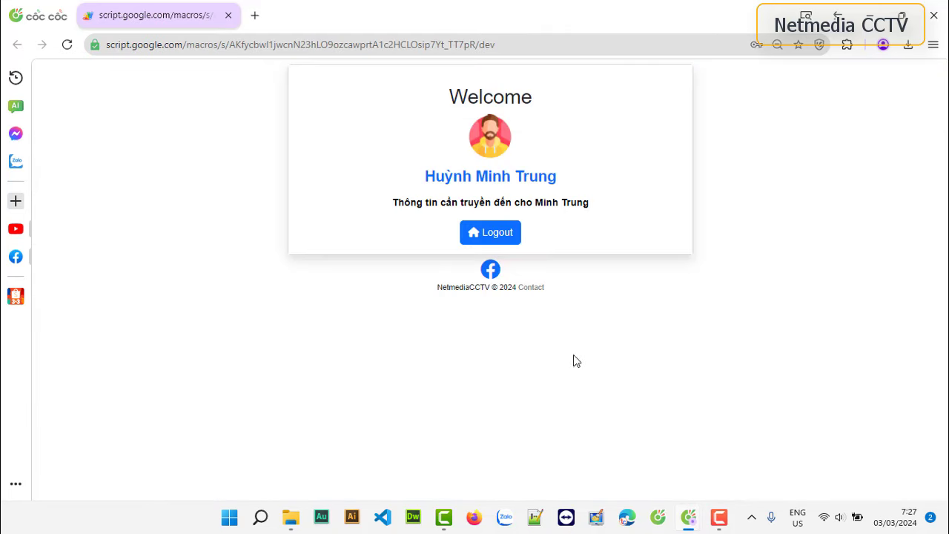
left_click(487, 238)
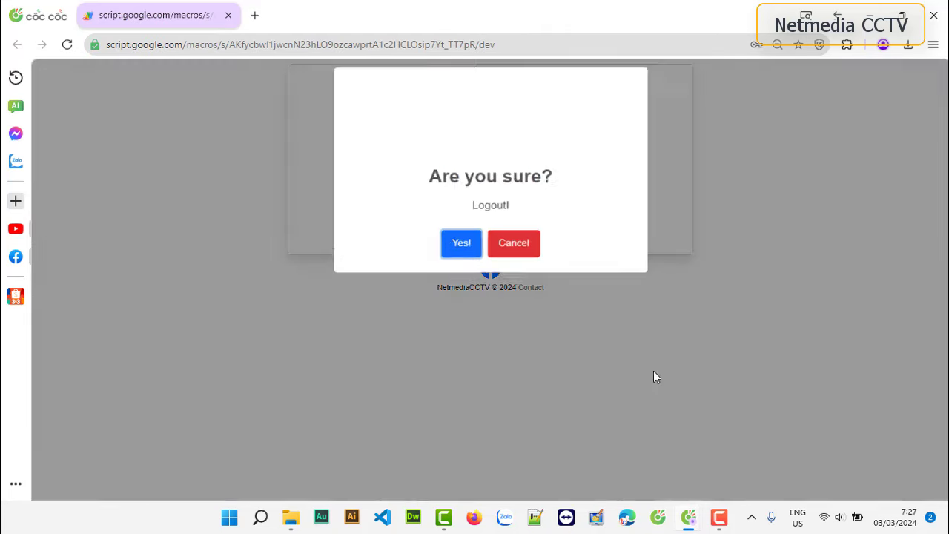
left_click(473, 255)
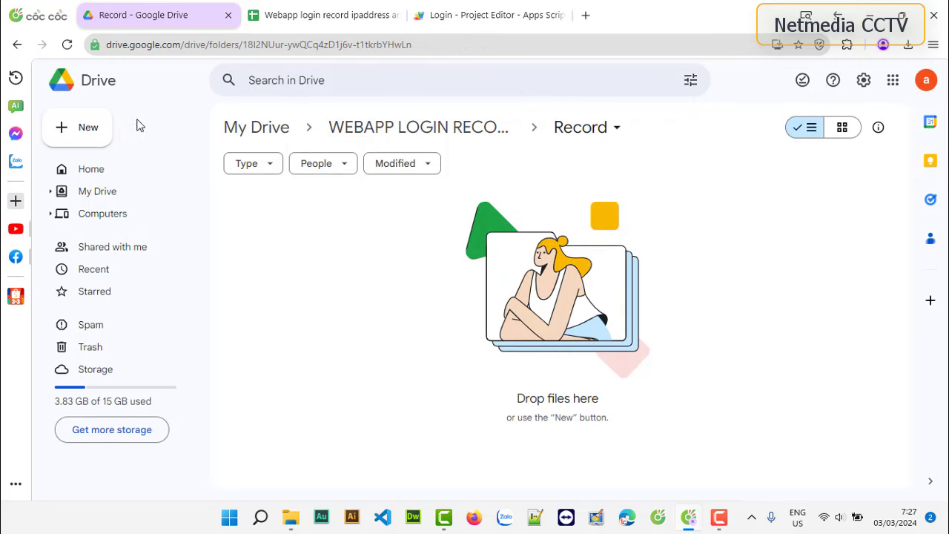
Create a blank Google Sheets spreadsheet in the Record folder.
left_click(78, 135)
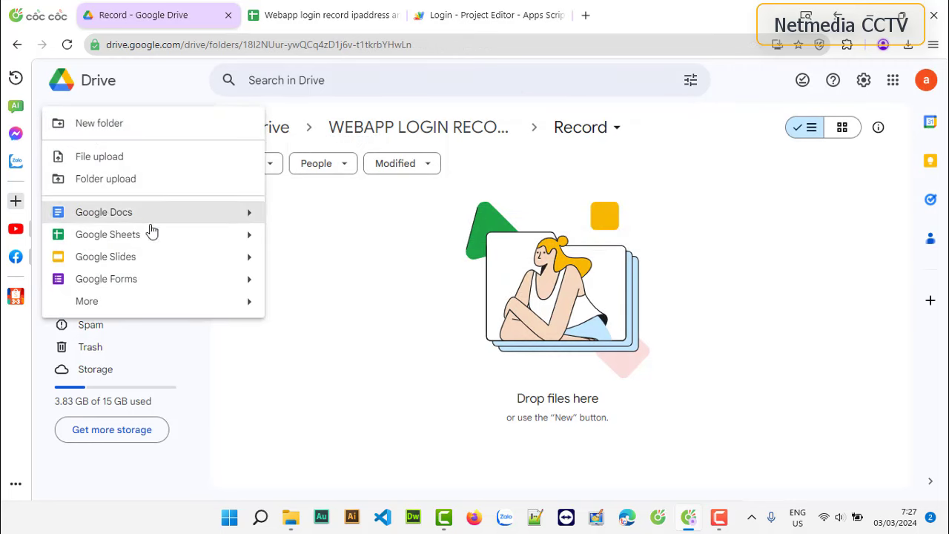
mouse_move(250, 239)
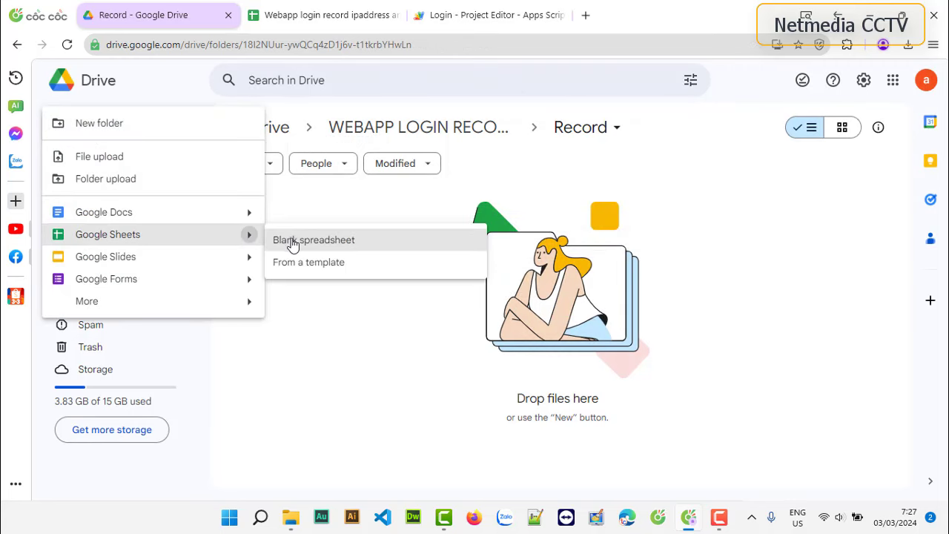
left_click(282, 240)
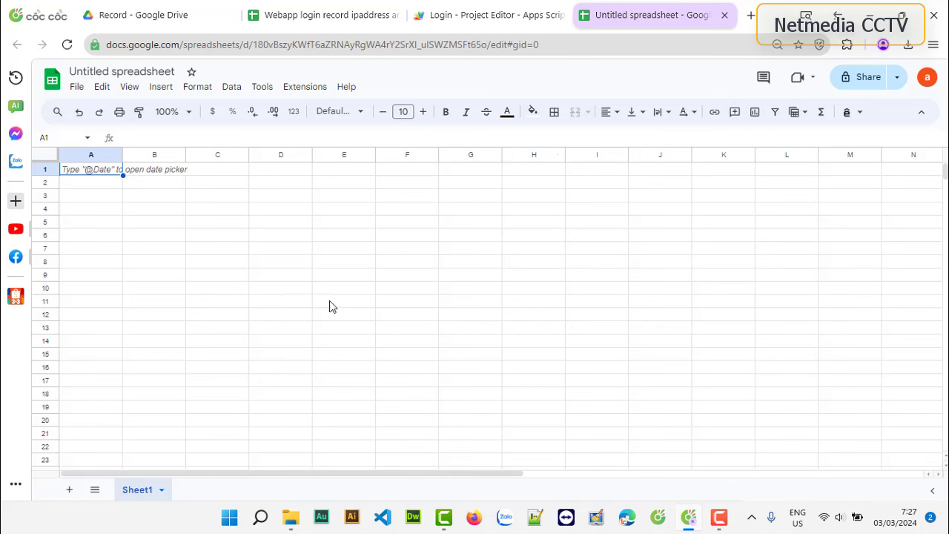
Rename Sheet1 to Admin and add a second sheet named Log.
double_click(131, 493)
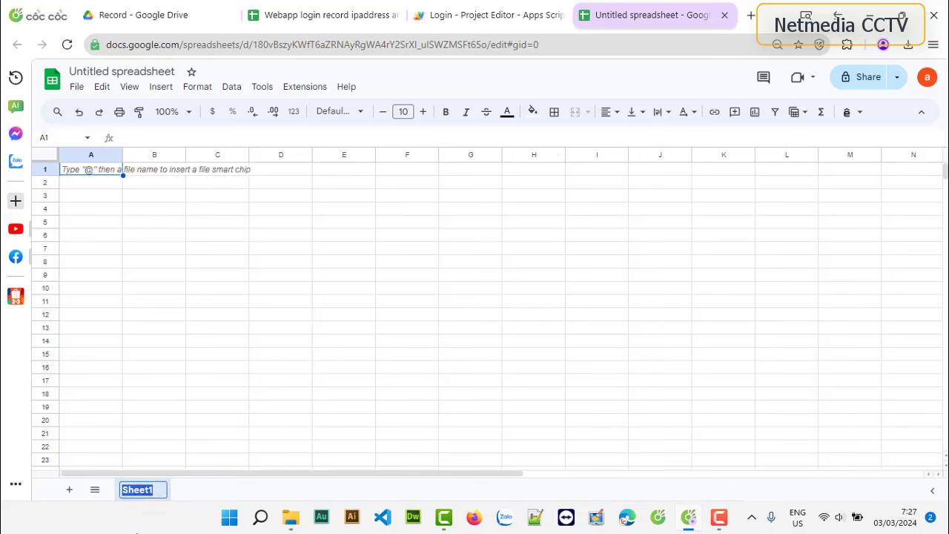
type("Ad")
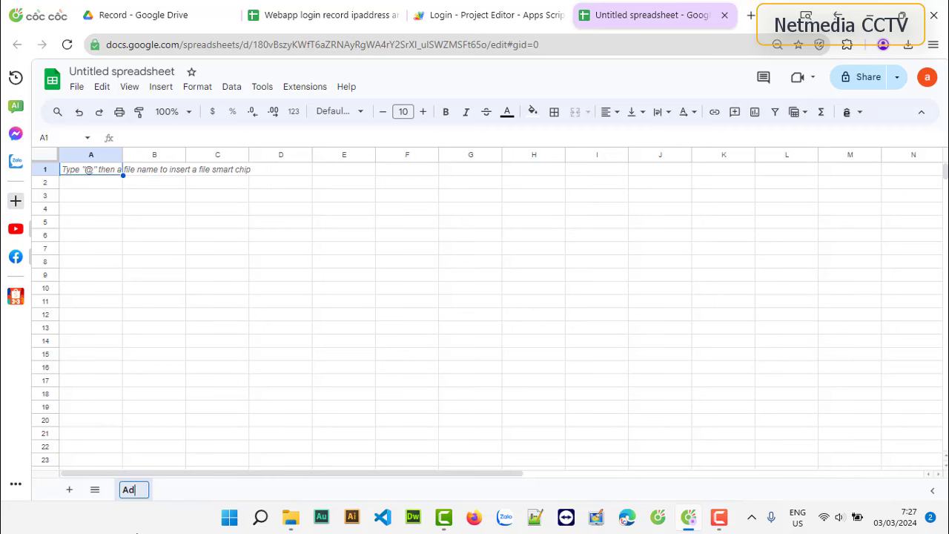
type("min")
key("Return")
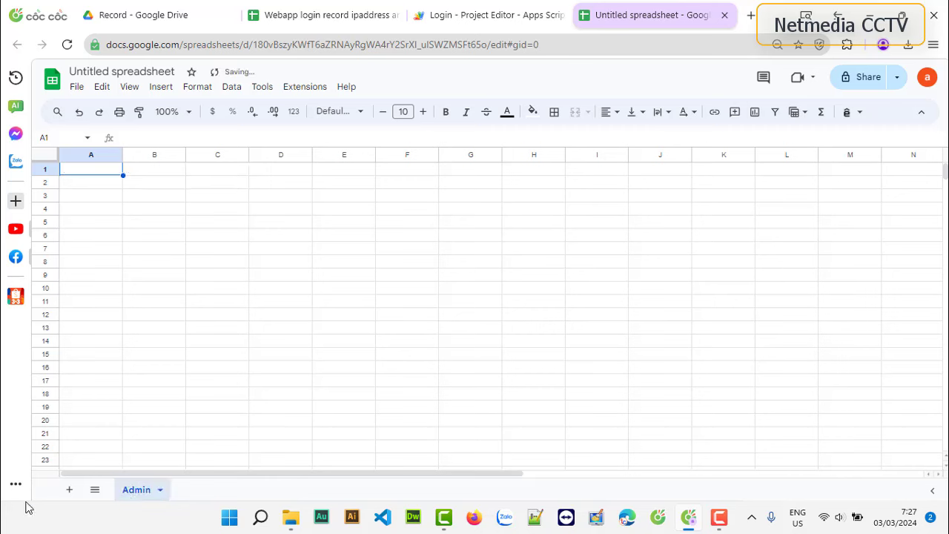
double_click(195, 496)
type("Log")
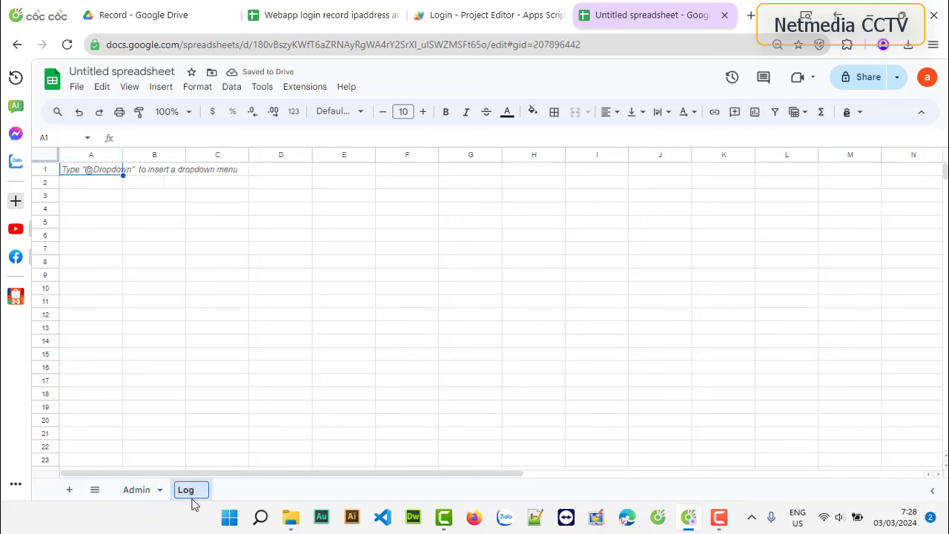
left_click(131, 491)
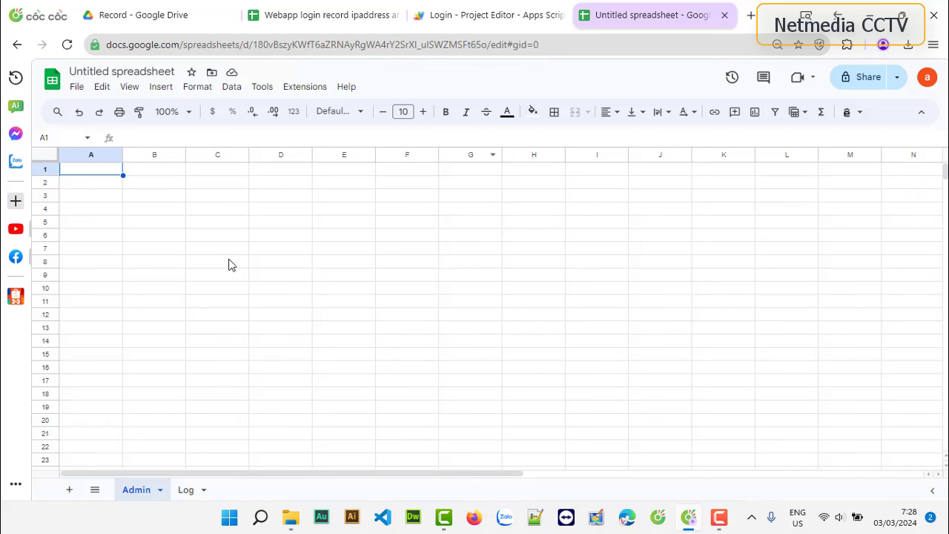
Paste the yellow header rows into A1 of the Admin and Log sheets.
key("ctrl+v")
left_click(286, 287)
key("ctrl+shift+Page_Down")
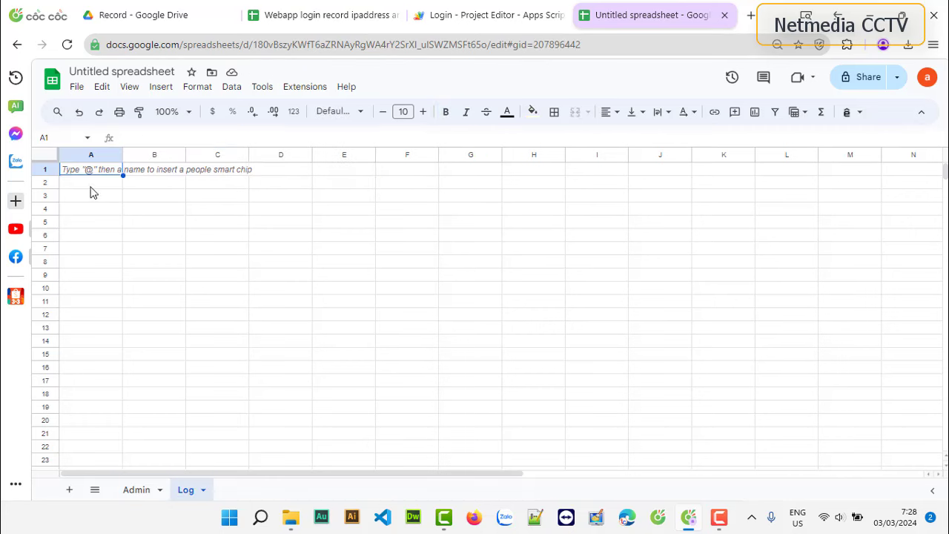
key("ctrl+v")
left_click(208, 330)
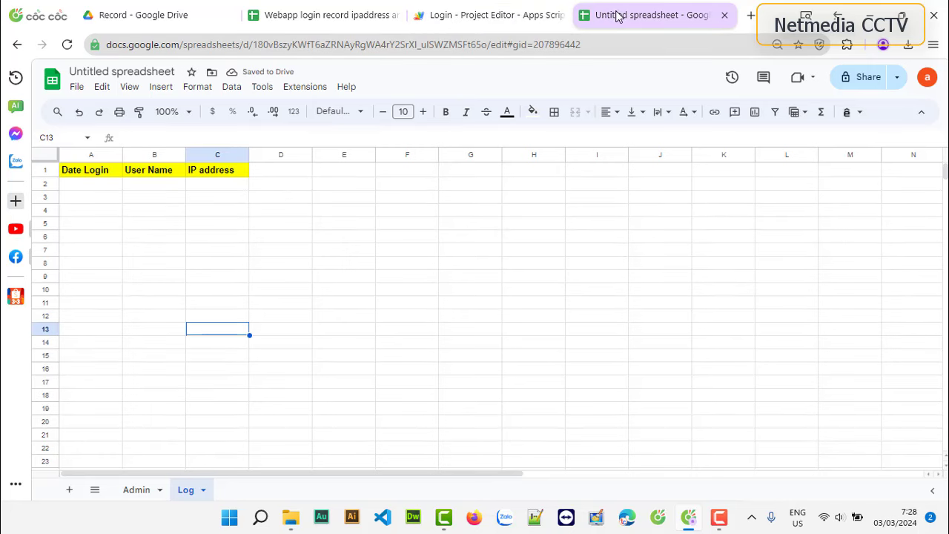
Title the spreadsheet 'Loginform with log'.
left_click(160, 71)
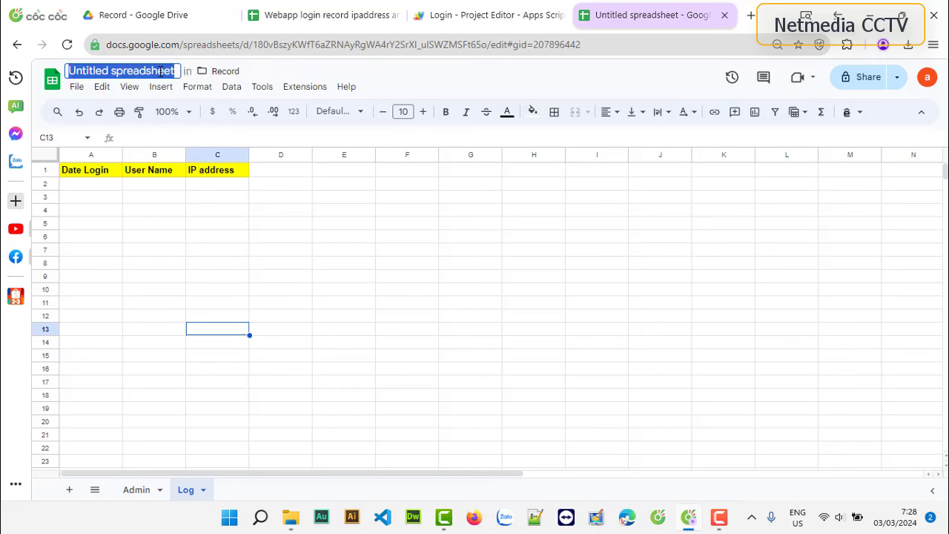
type("Loginform wi")
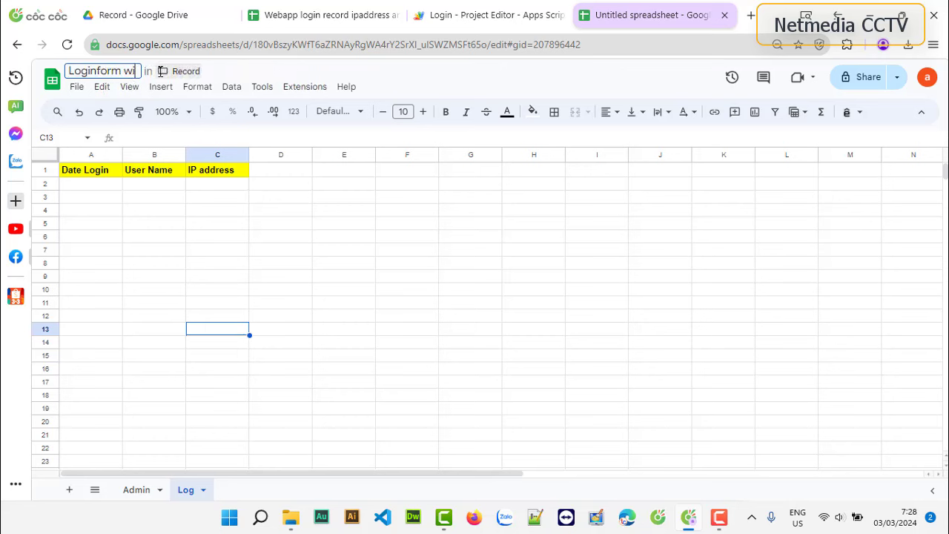
type("th log")
key("Return")
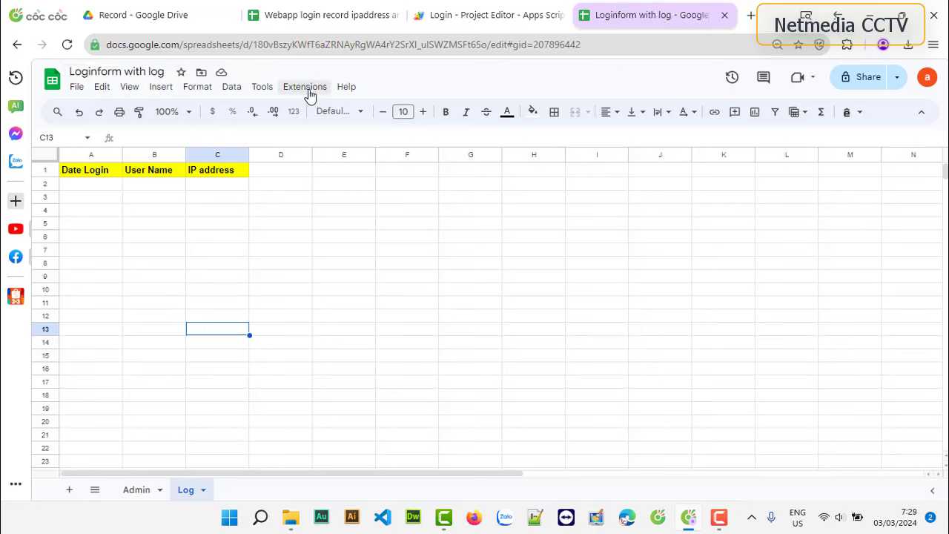
left_click(309, 89)
Replace the placeholder myFunction in Code.gs with the prepared doGet and loginData code.
left_click(339, 149)
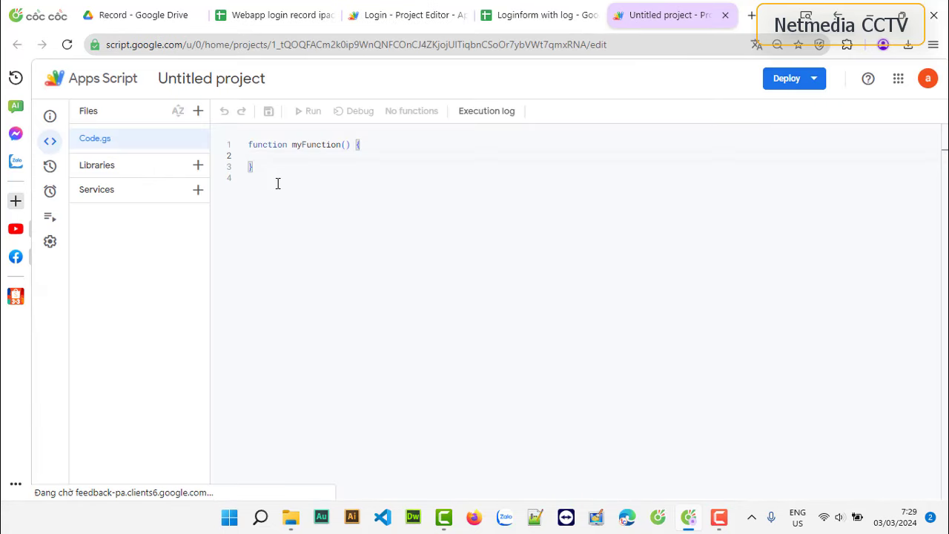
left_click_drag(262, 169, 247, 143)
left_click(261, 167)
left_click(247, 143)
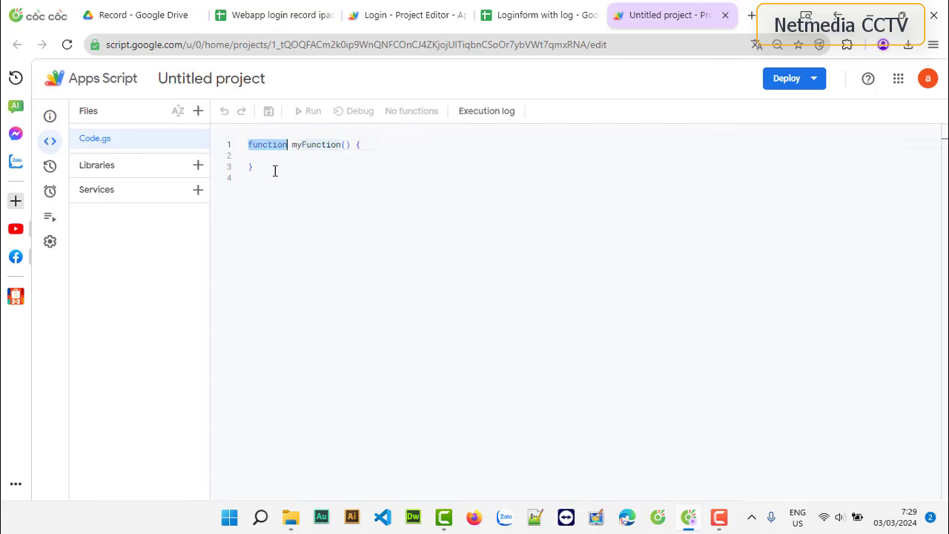
left_click(275, 169)
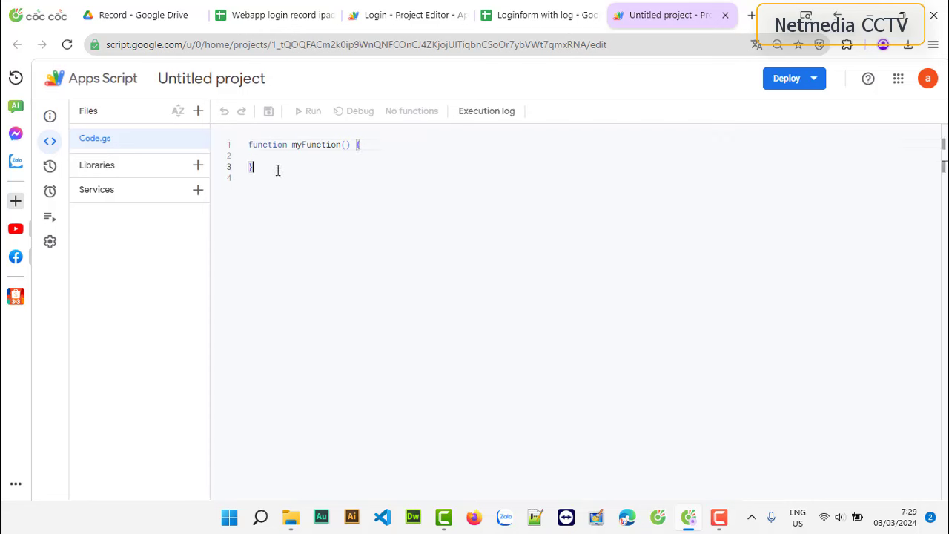
left_click(251, 143)
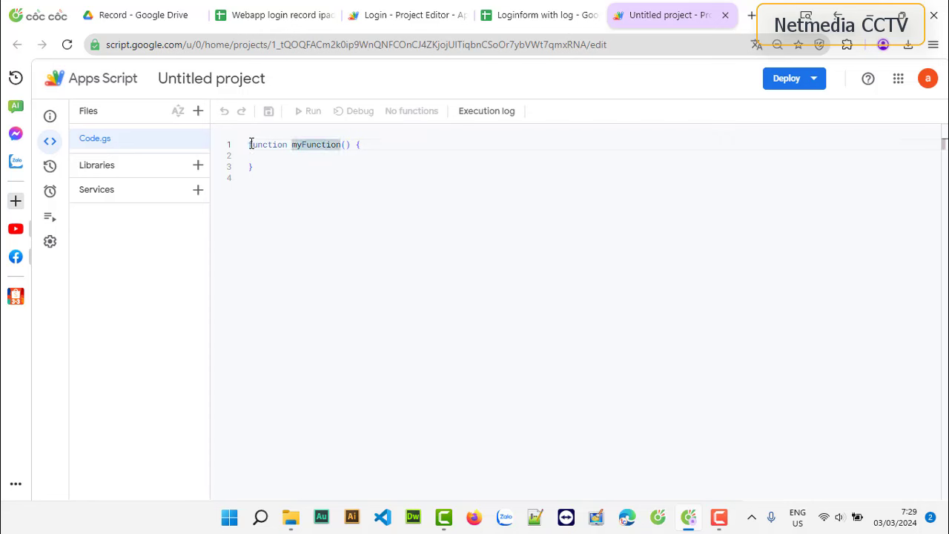
key("ctrl+a")
key("Delete")
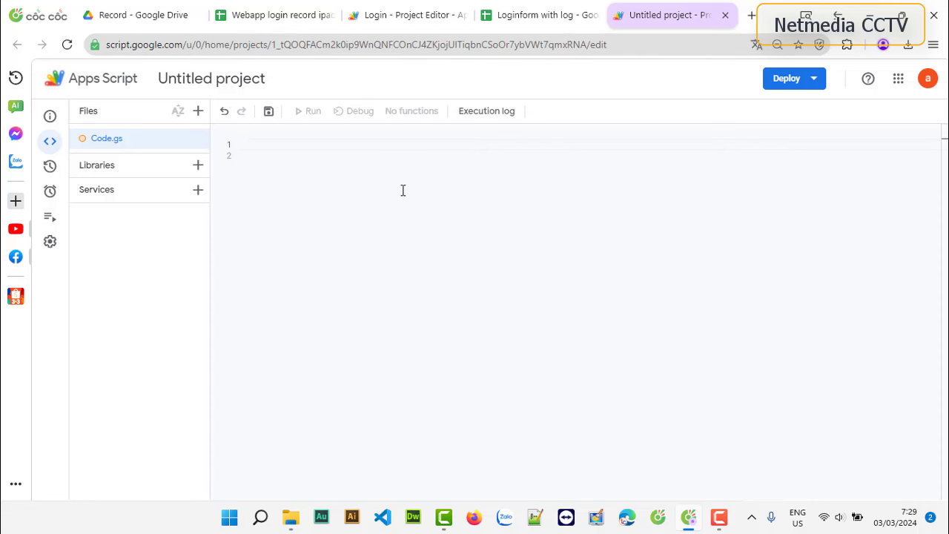
key("ctrl+v")
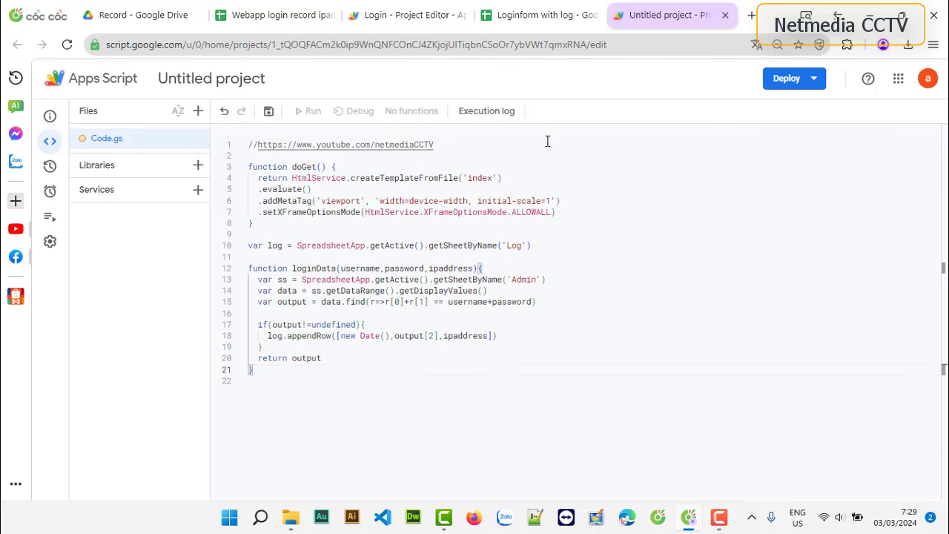
Add a new HTML file named index to the project.
left_click_drag(469, 178, 493, 178)
left_click(199, 111)
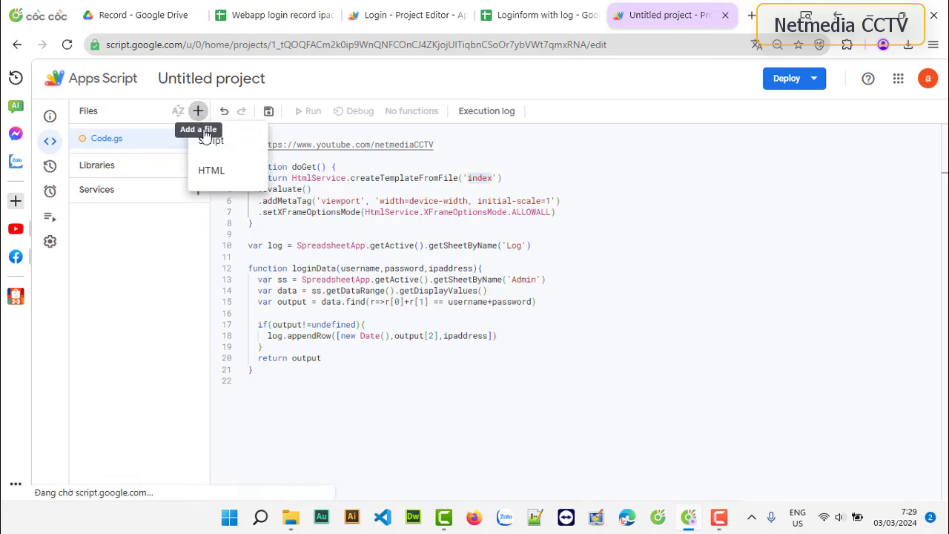
left_click(212, 175)
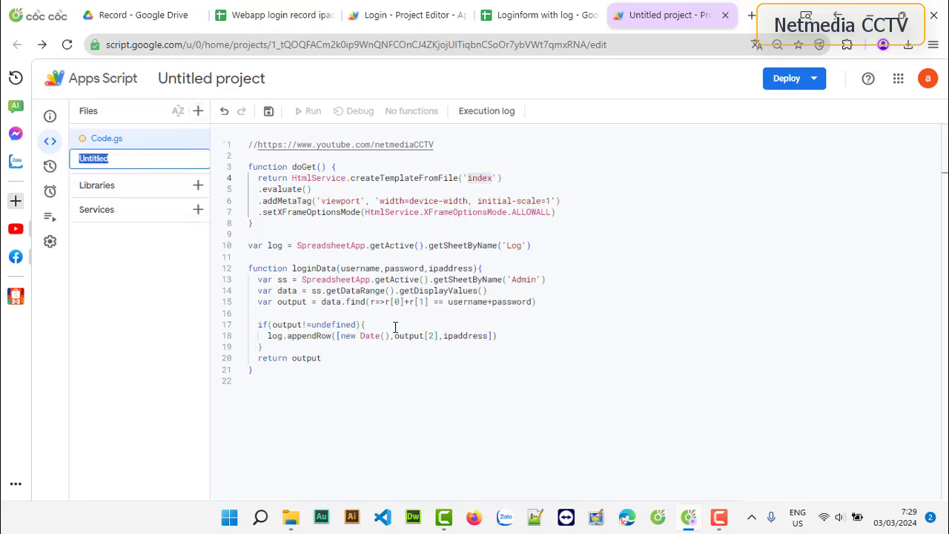
key("BackSpace")
type("x")
key("Return")
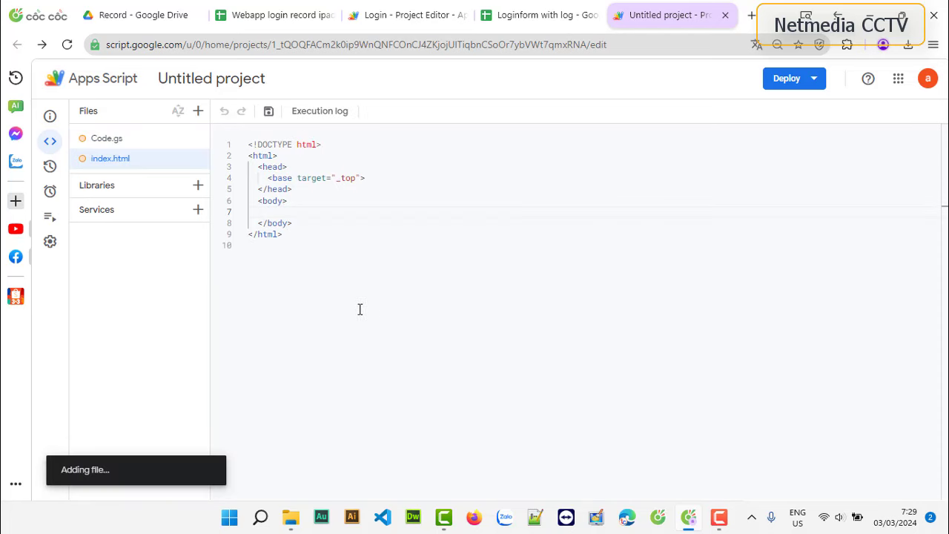
Fill index.html with the login form and welcome card markup, then add another HTML file.
left_click_drag(293, 245, 244, 141)
key("BackSpace")
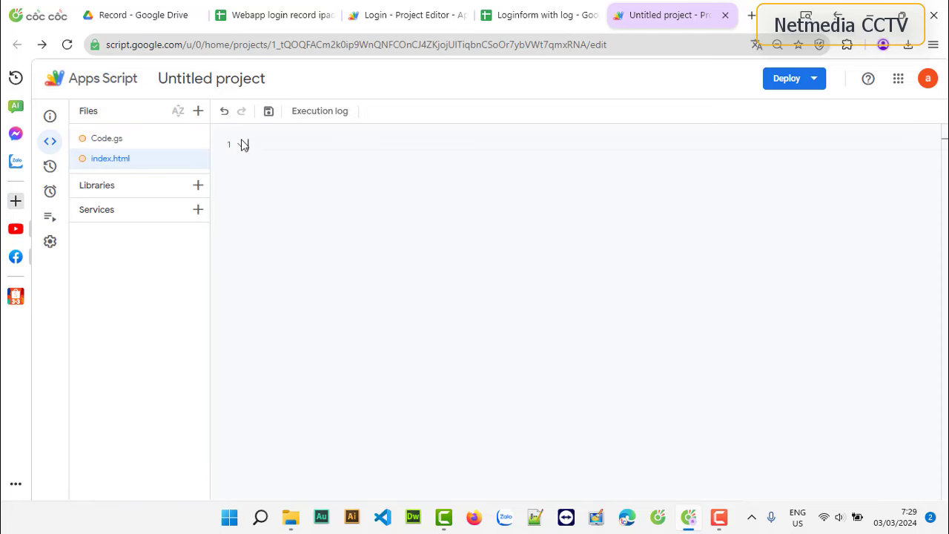
left_click(402, 14)
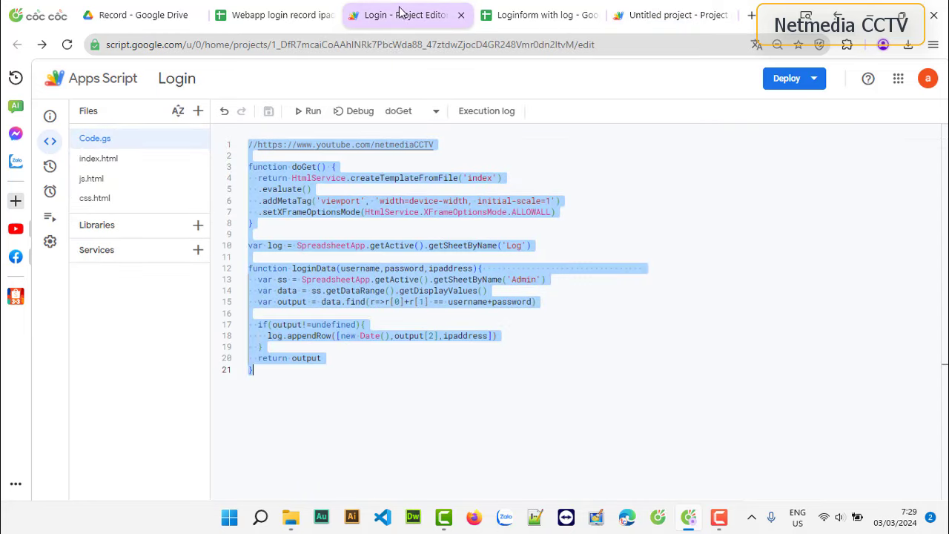
key("ctrl+v")
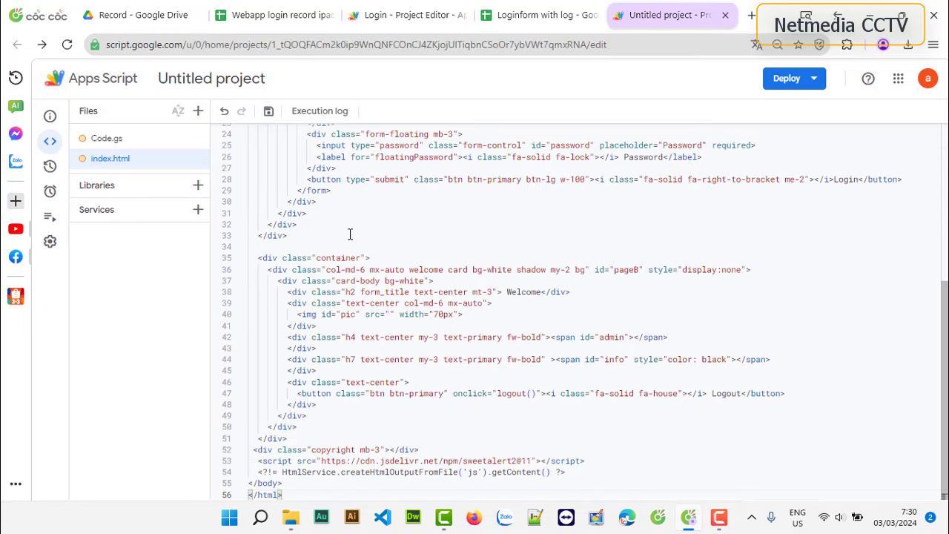
left_click(198, 110)
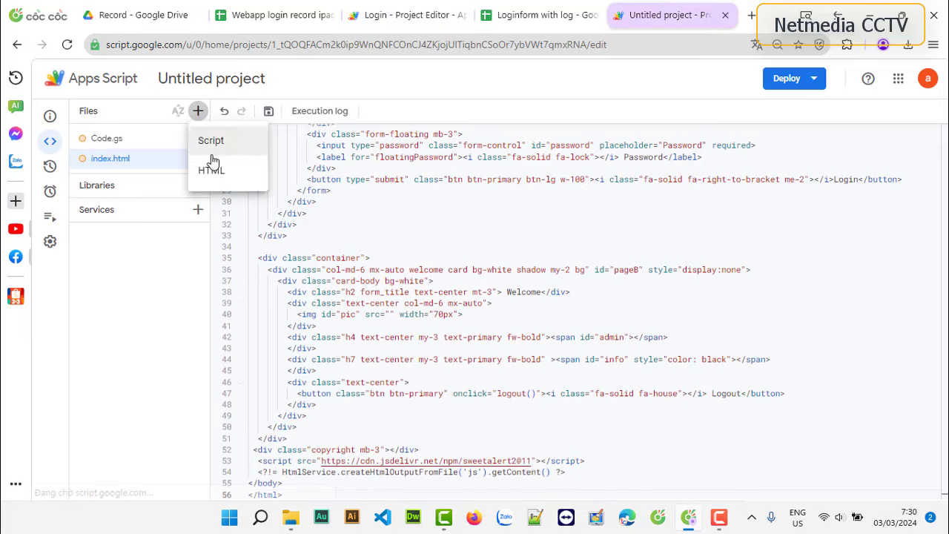
left_click(211, 170)
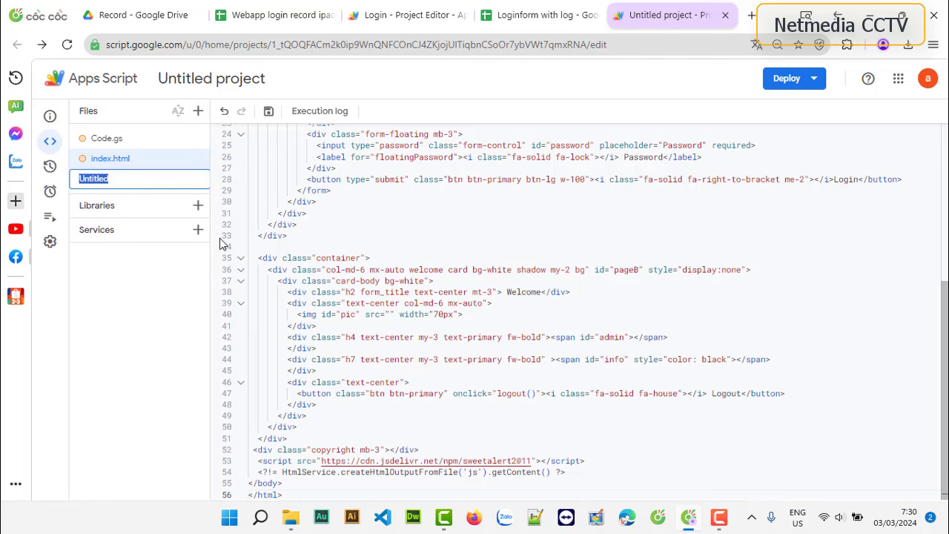
Name the new file js and paste the logout and footer scripts into js.html.
type("js")
key("Return")
key("ctrl+a")
key("ctrl+v")
left_click(485, 235)
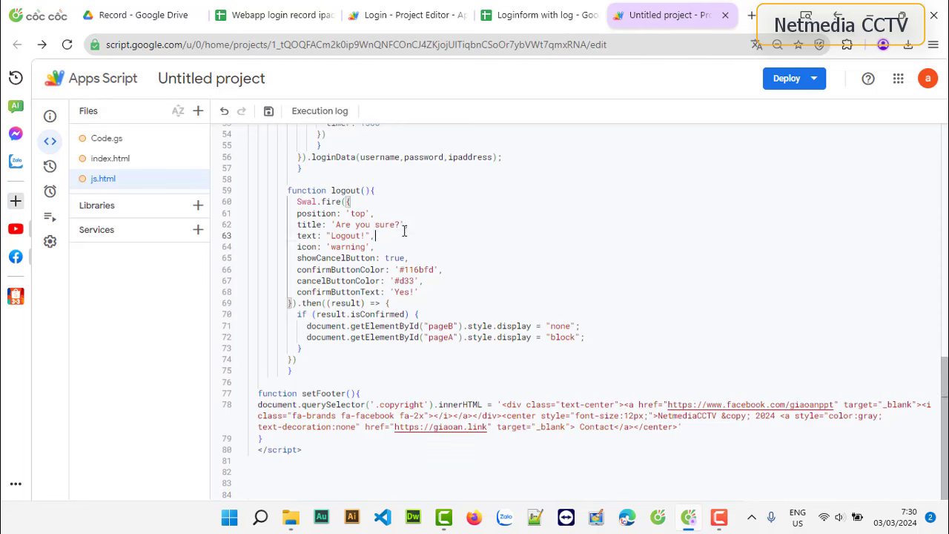
Create css.html with the Arial reset style block and save the project.
left_click(198, 110)
left_click(210, 178)
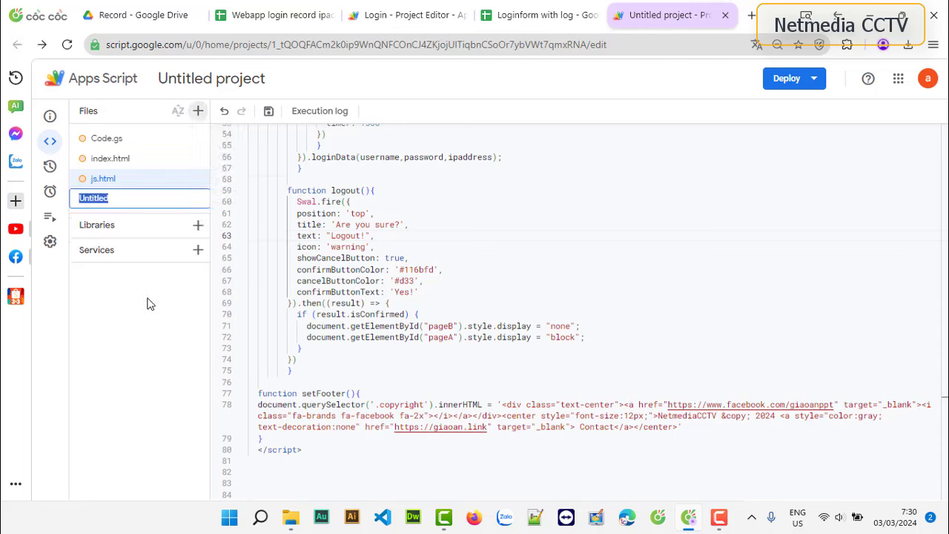
type("css")
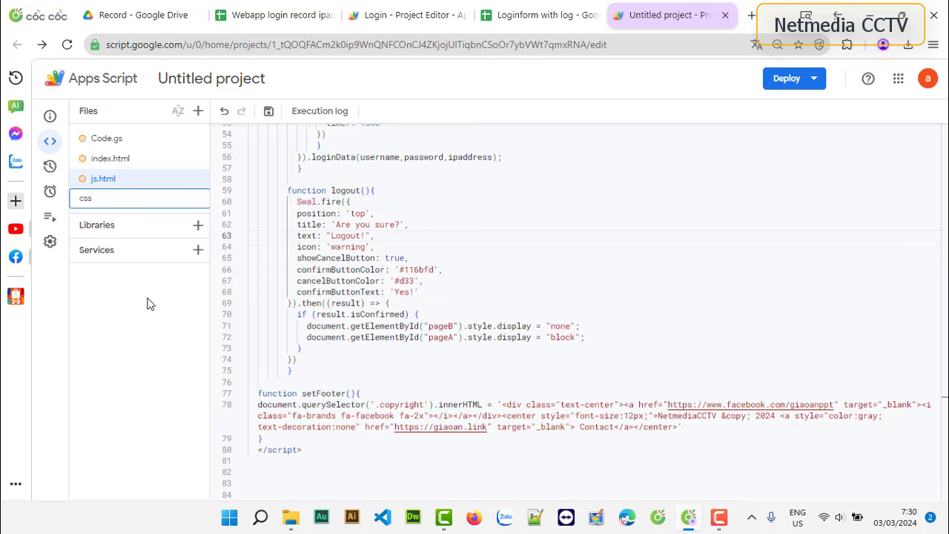
key("Return")
key("ctrl+a")
type("<style> @import url('https://fonts.googleapis.com/css2?family=Arial&display=swap'); *{   margin: 0;   padding: 0;   box-sizing: border-box;   font-family: Arial, sans-serif; } </style>")
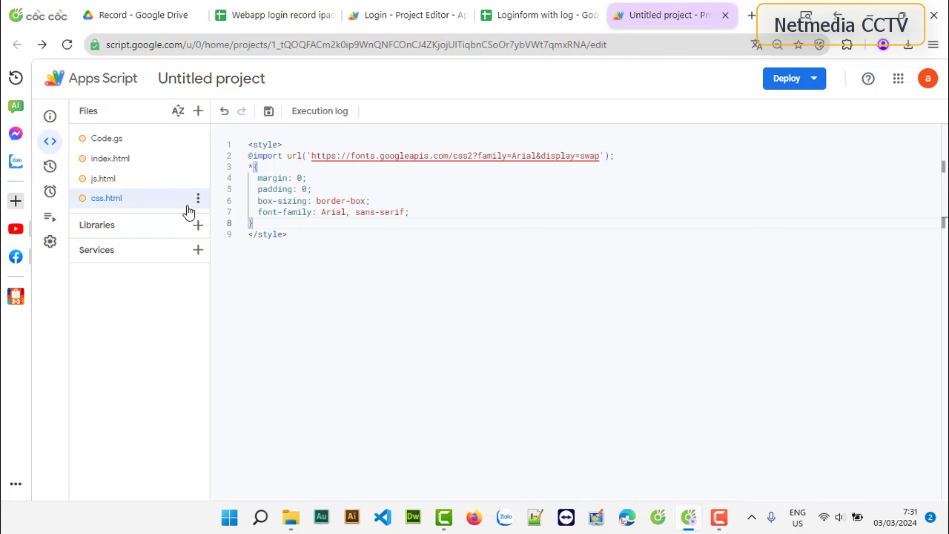
left_click(269, 111)
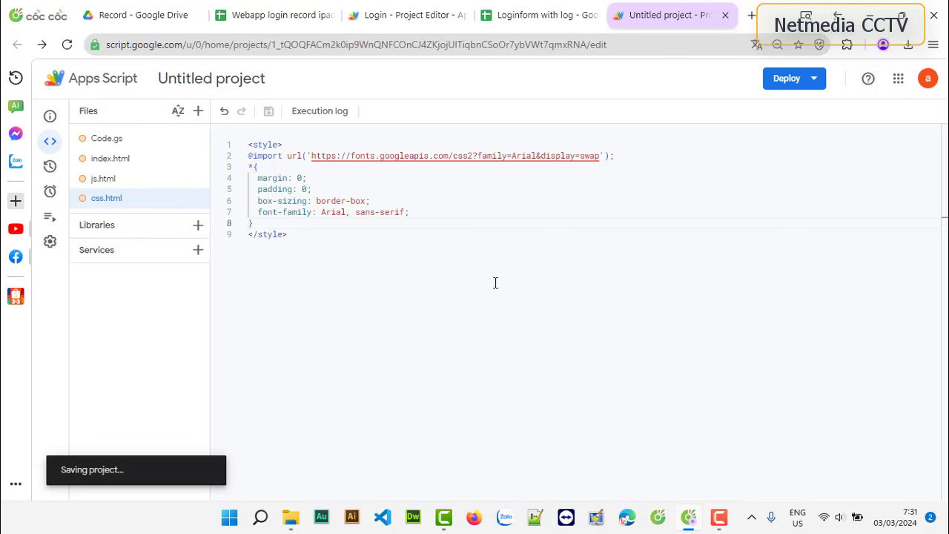
Deploy the project as a web app described 'form', accessible to anyone.
left_click(808, 83)
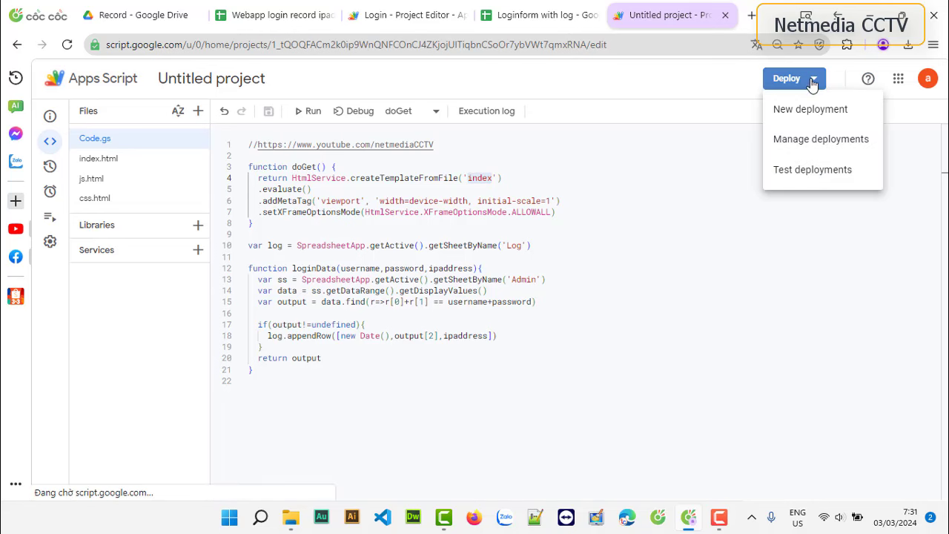
left_click(813, 119)
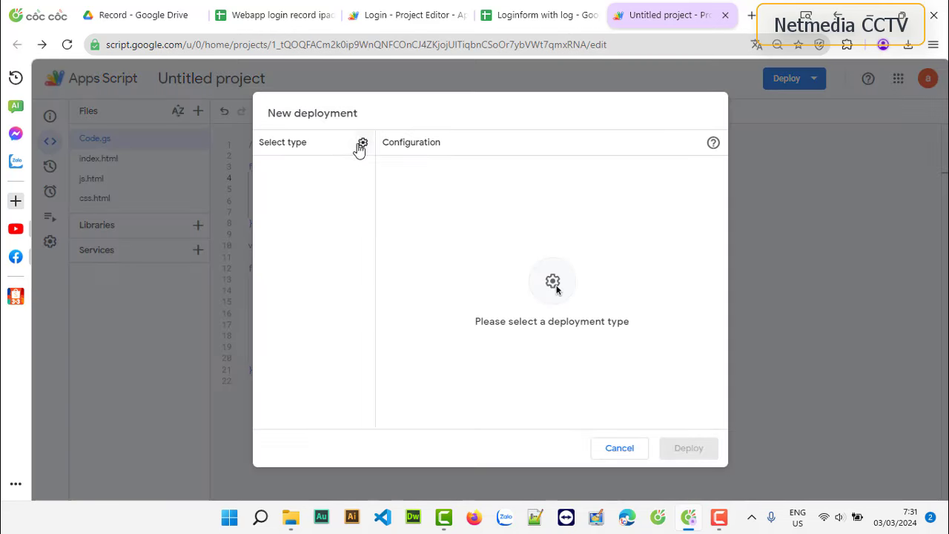
left_click(363, 141)
left_click(406, 171)
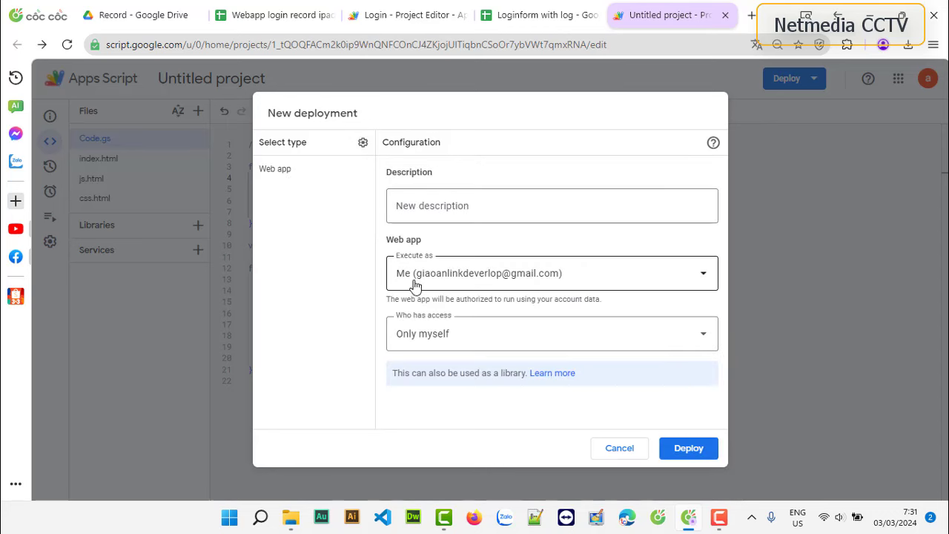
left_click(449, 206)
type("login")
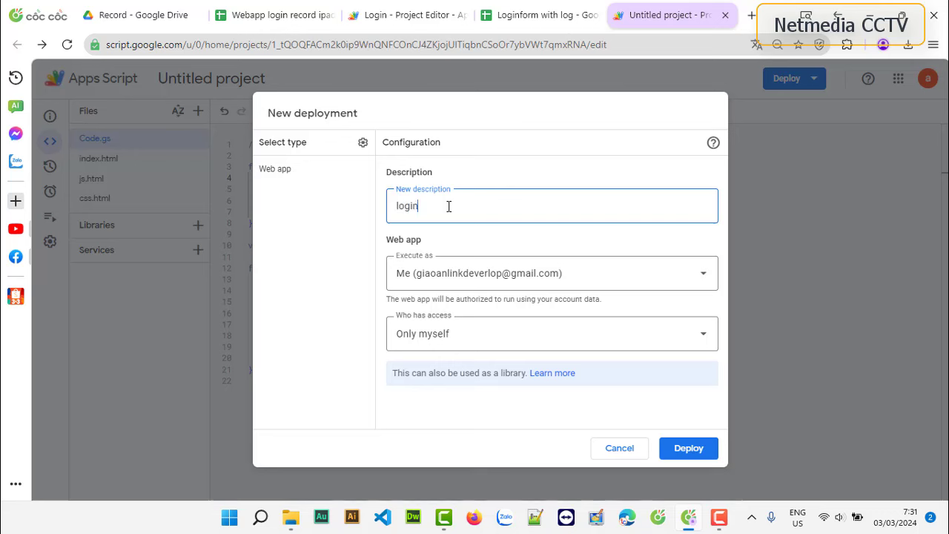
type("form")
left_click(447, 335)
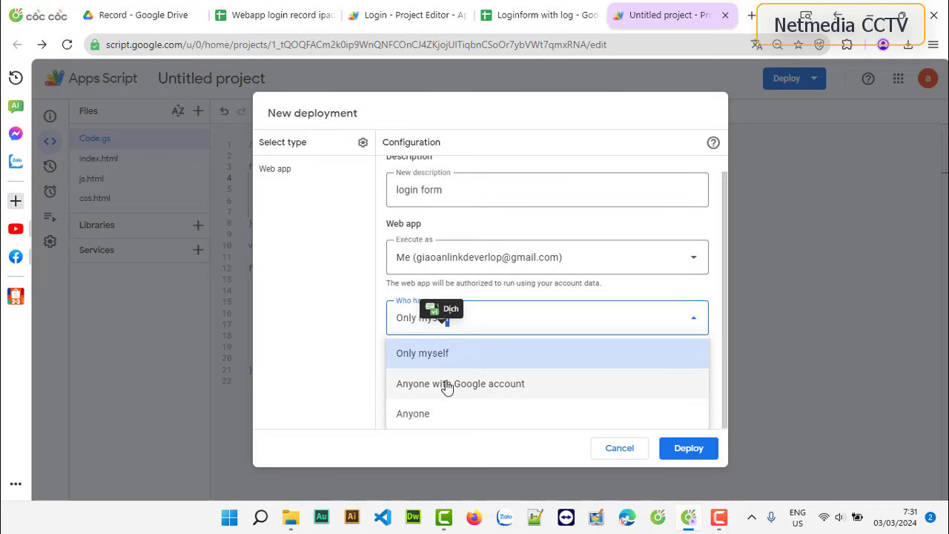
left_click(419, 413)
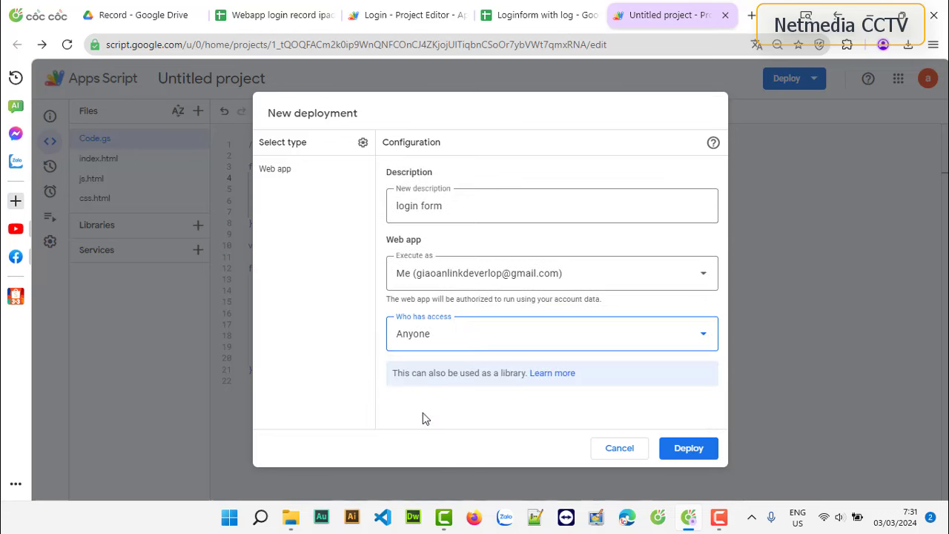
left_click(688, 451)
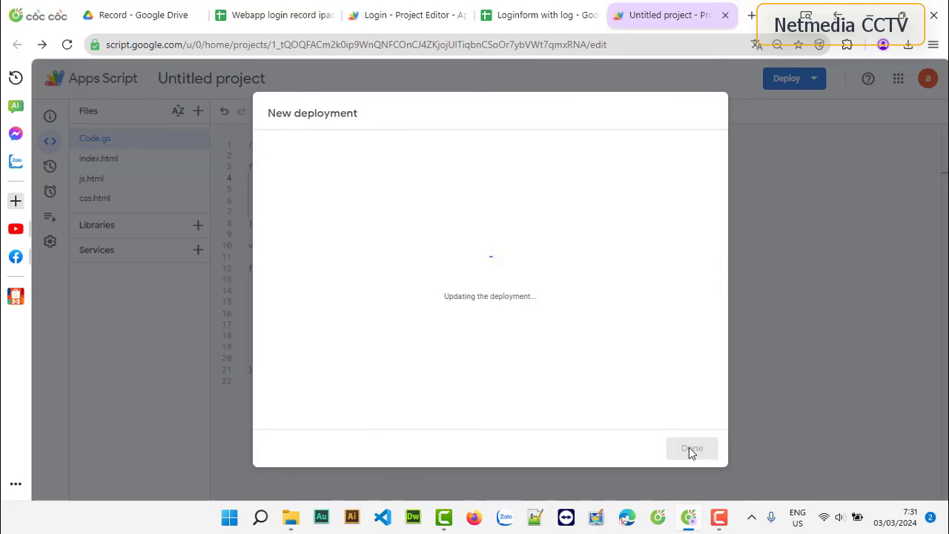
Authorize the unverified project with the Google account to access spreadsheets.
left_click(315, 176)
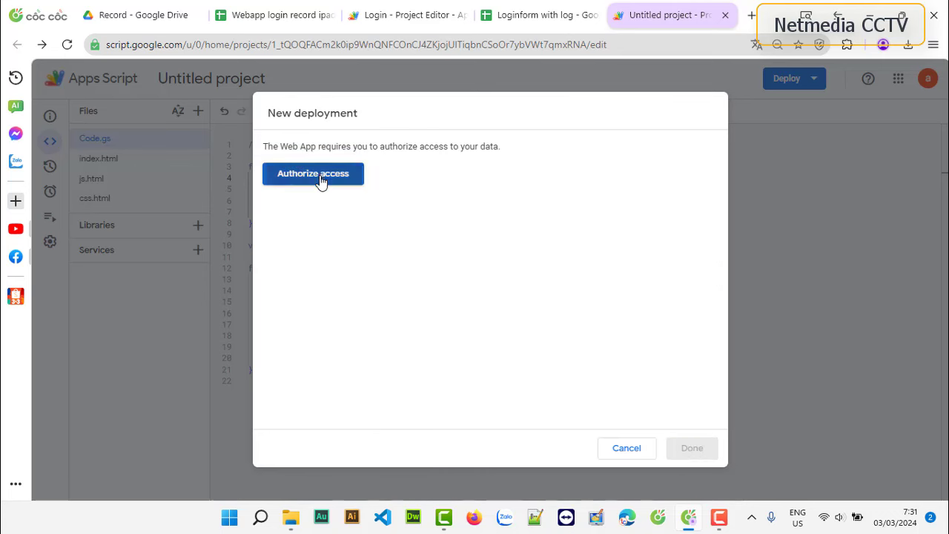
left_click(436, 293)
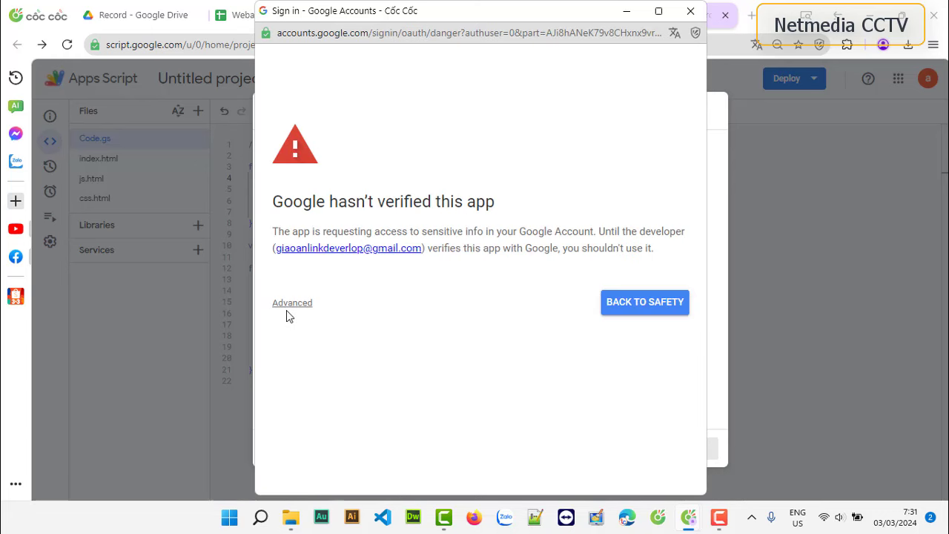
left_click(287, 303)
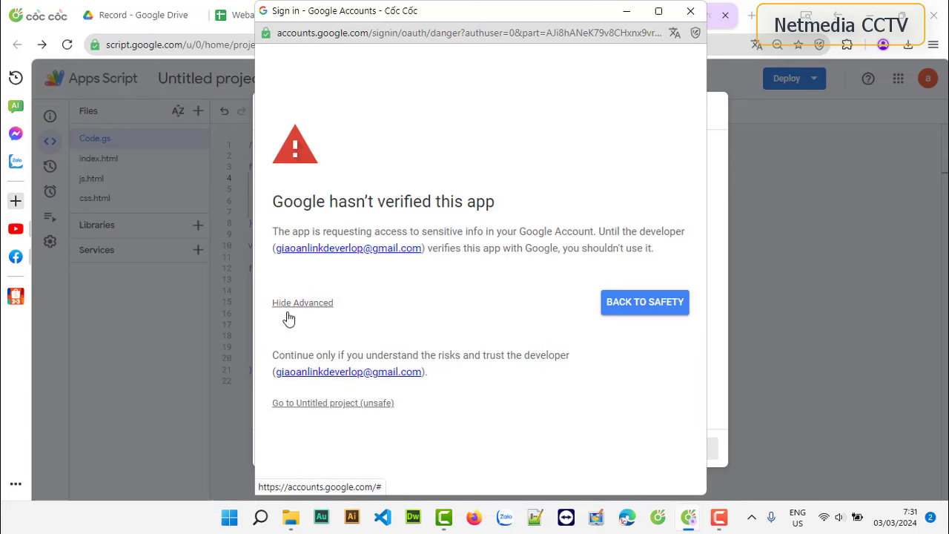
left_click(363, 407)
scroll(539, 398, "down", 3)
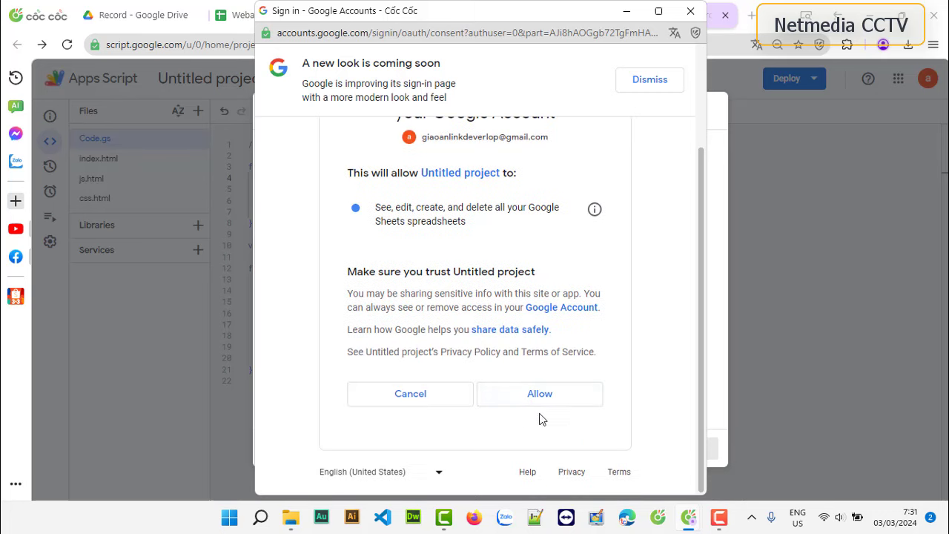
left_click(534, 394)
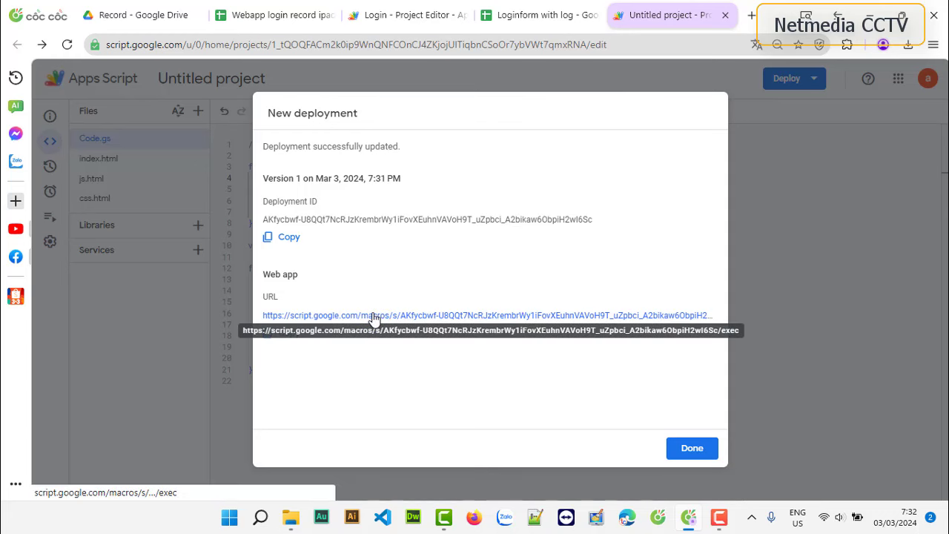
Load the copied web app URL in a new tab, dismiss its notice, and return to the spreadsheet.
left_click(275, 334)
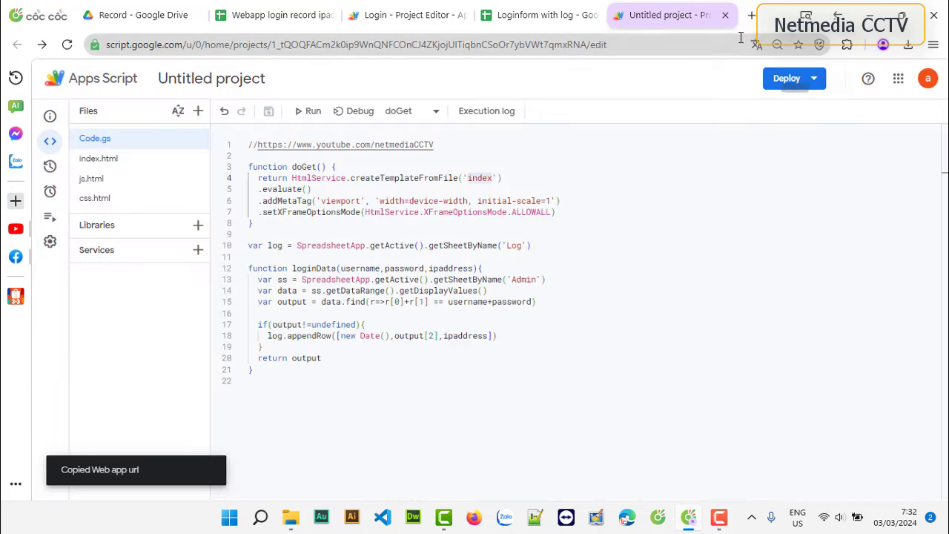
left_click(751, 15)
key("ctrl+v")
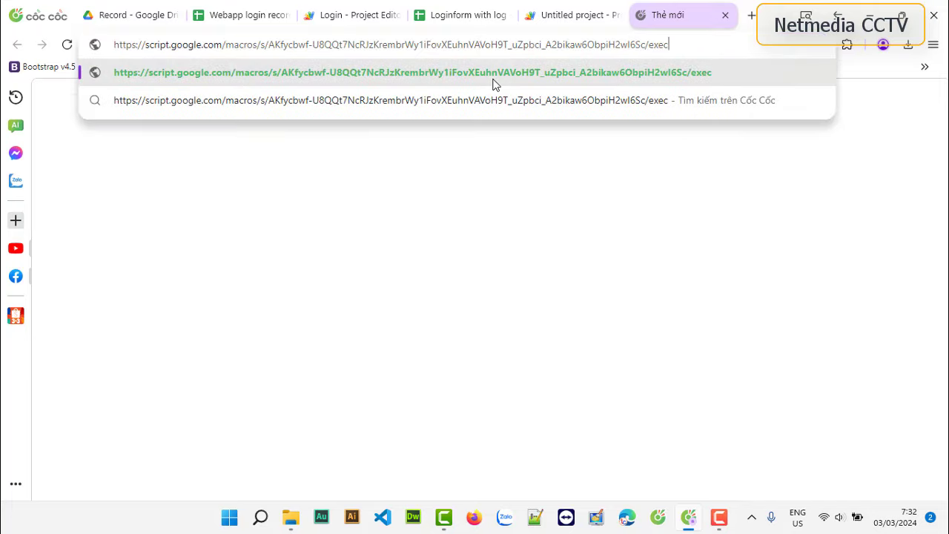
key("Return")
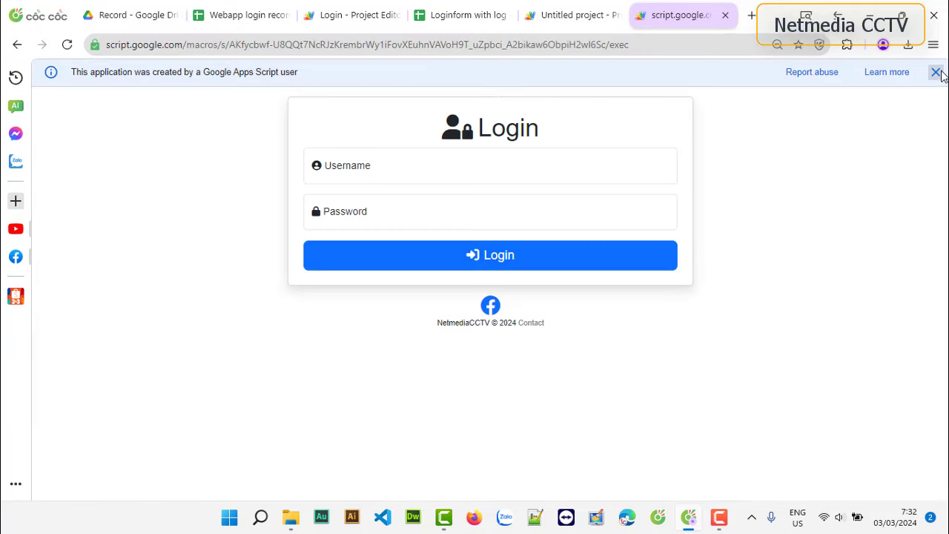
left_click(936, 72)
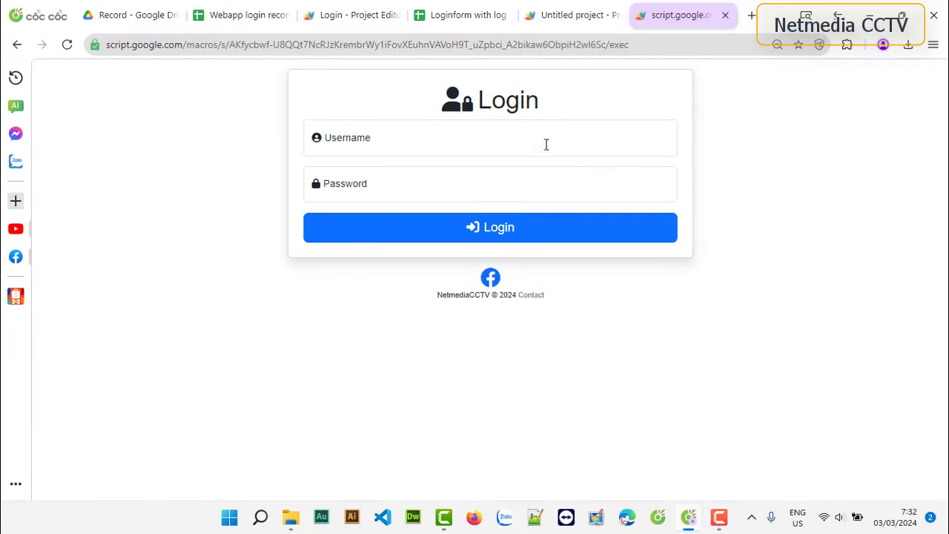
left_click(457, 18)
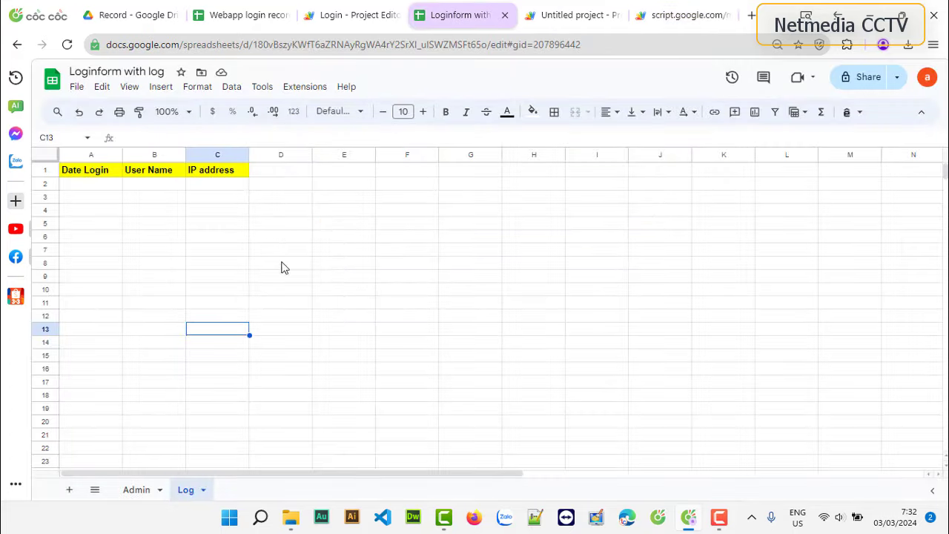
Enter username admin, its password, and name Admin in row 2 of the Admin sheet.
left_click(141, 493)
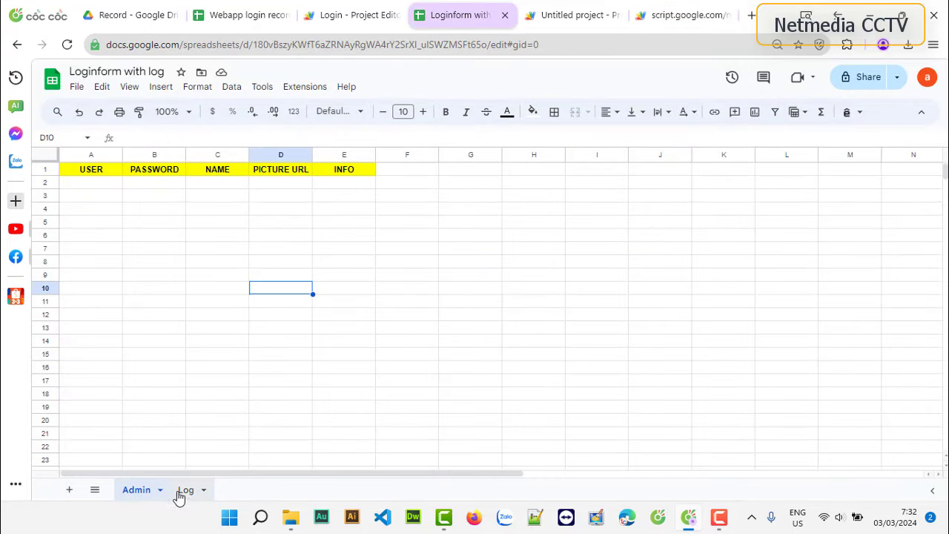
left_click(103, 187)
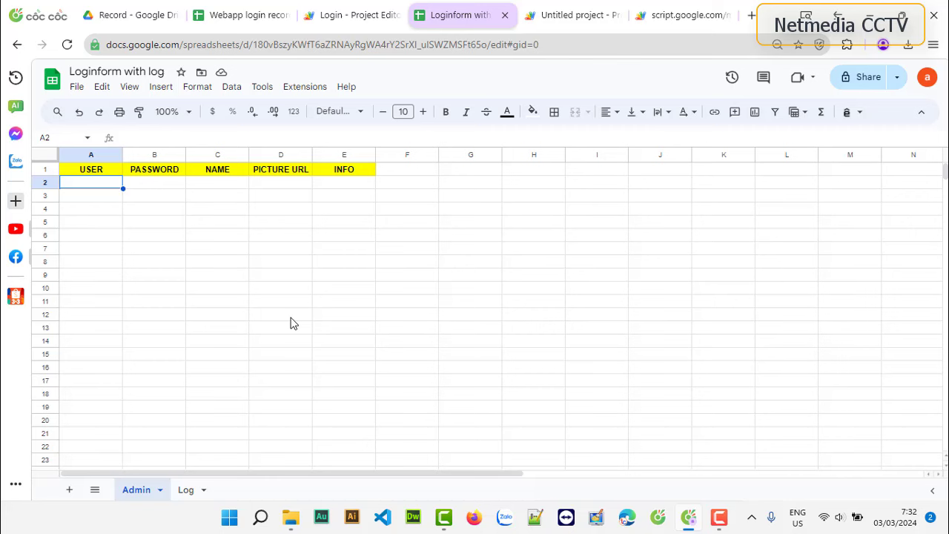
type("admin")
key("Tab")
type("123")
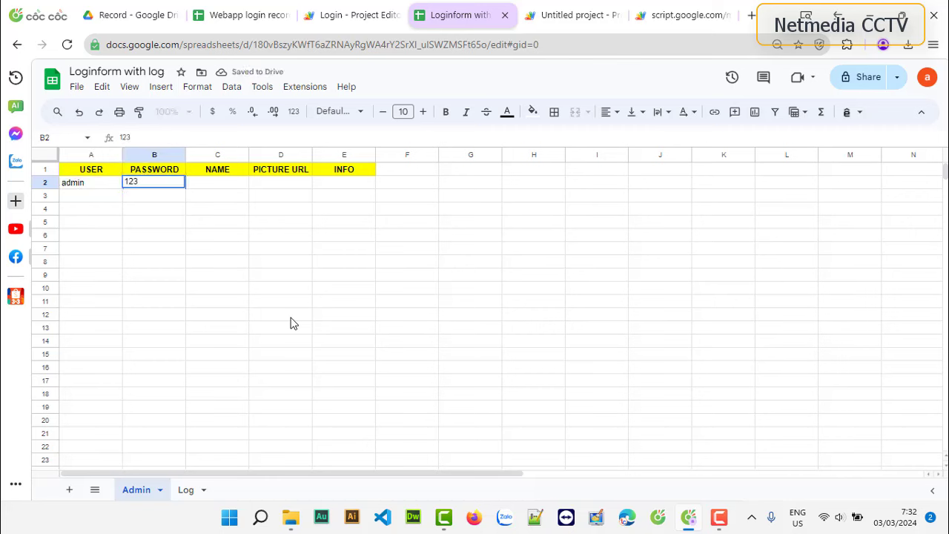
type("456")
key("Tab")
type("Admin")
key("Tab")
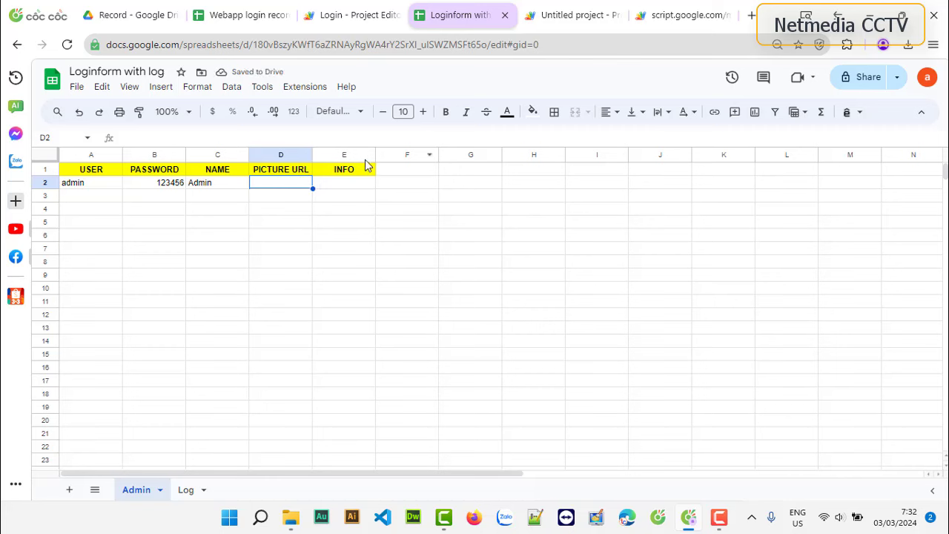
Add the picture URL and info from the older Webapp login record sheet and widen column E.
left_click(244, 16)
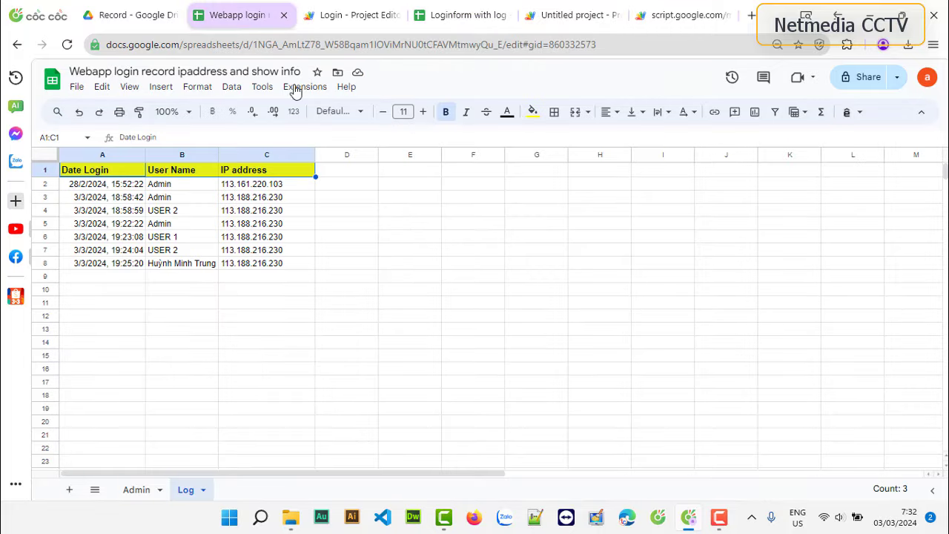
left_click(136, 489)
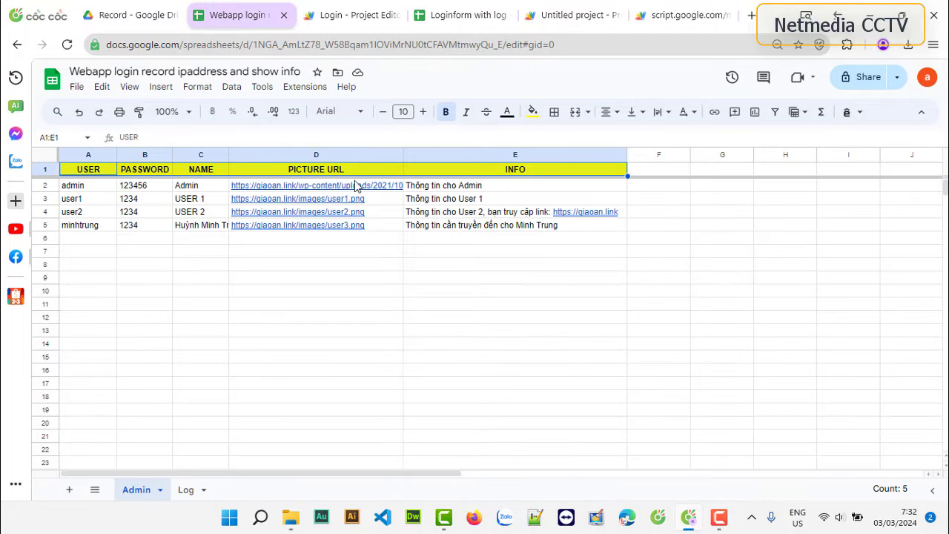
key("ctrl+Tab")
key("ctrl+Tab")
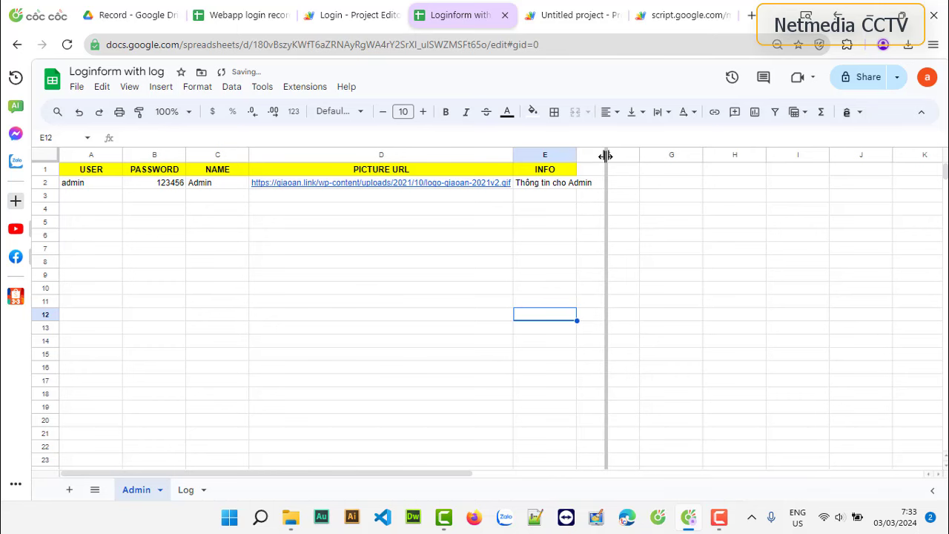
left_click_drag(576, 155, 593, 155)
left_click(401, 265)
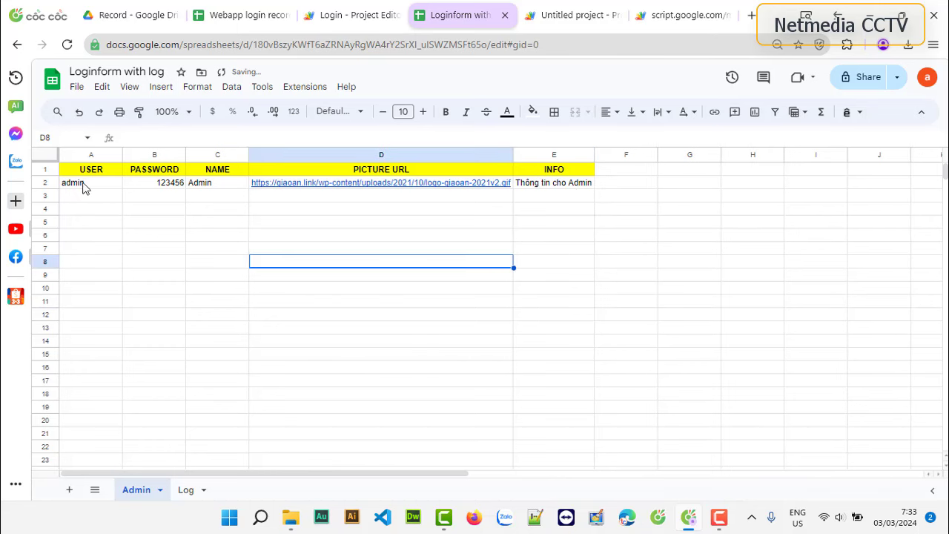
left_click(184, 490)
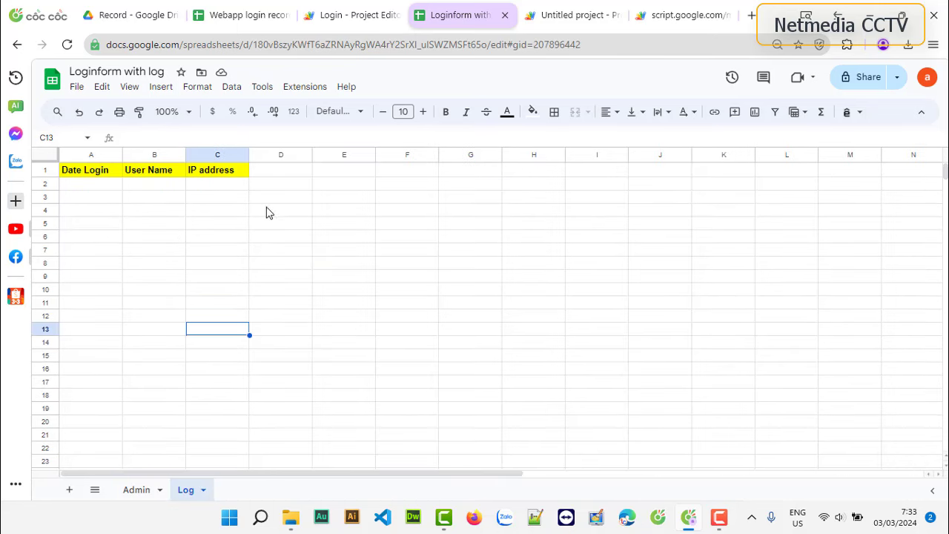
left_click(141, 490)
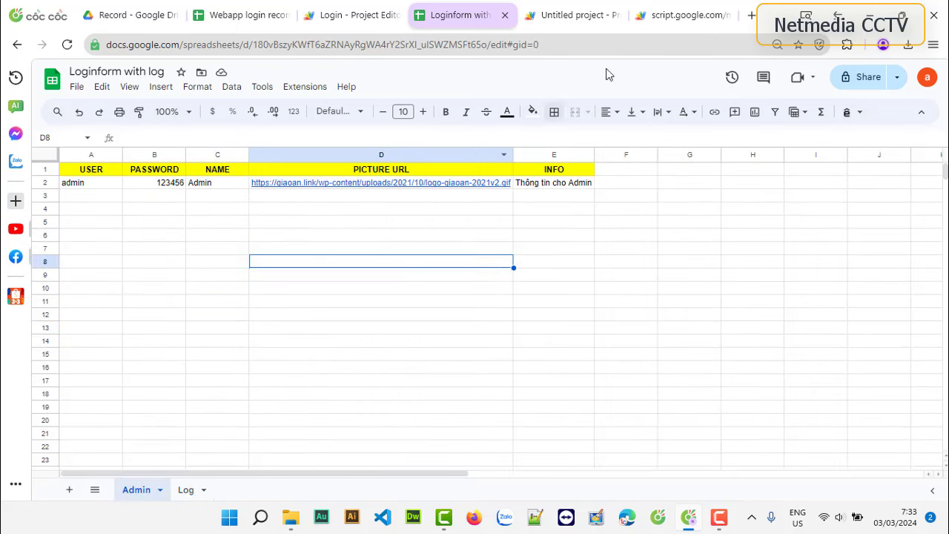
left_click(673, 17)
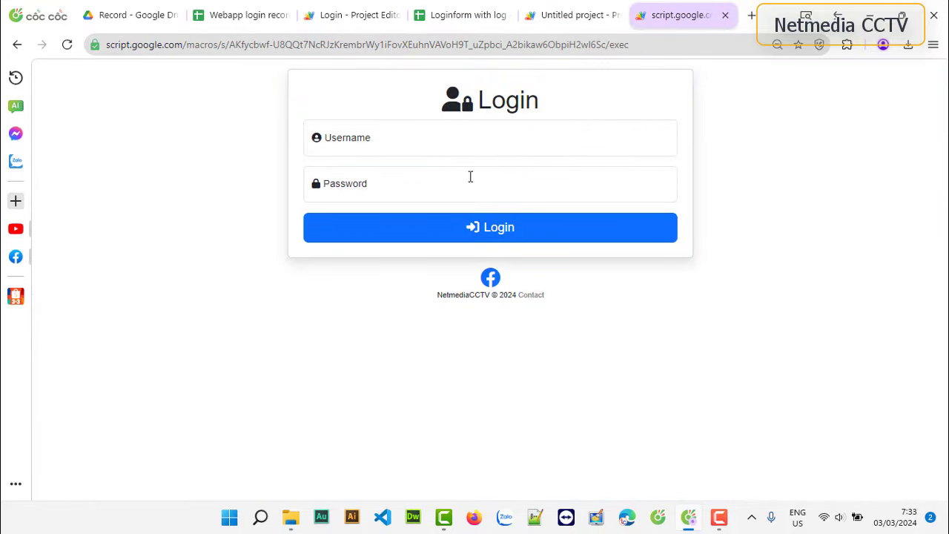
Arrange the spreadsheet's Log sheet on the left and the login web app on the right.
left_click(466, 16)
key("super+Left")
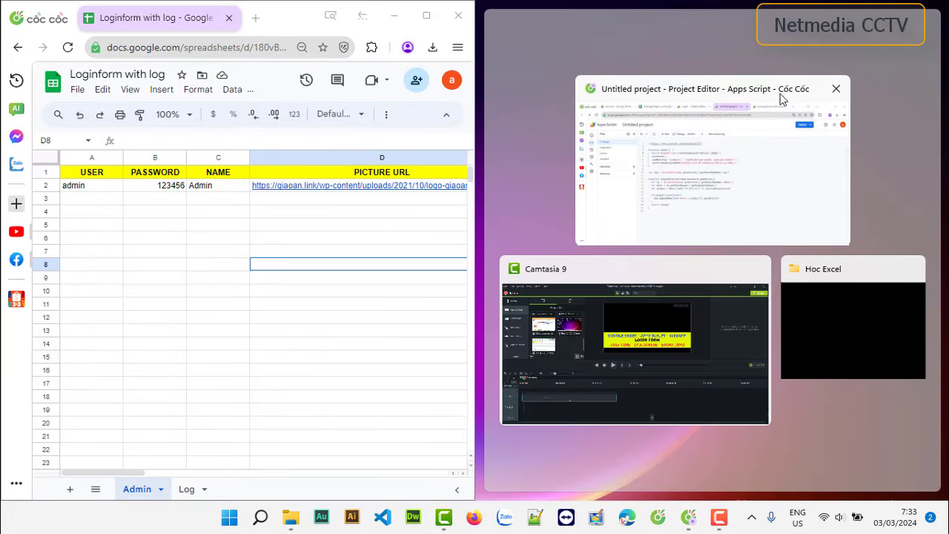
left_click(782, 99)
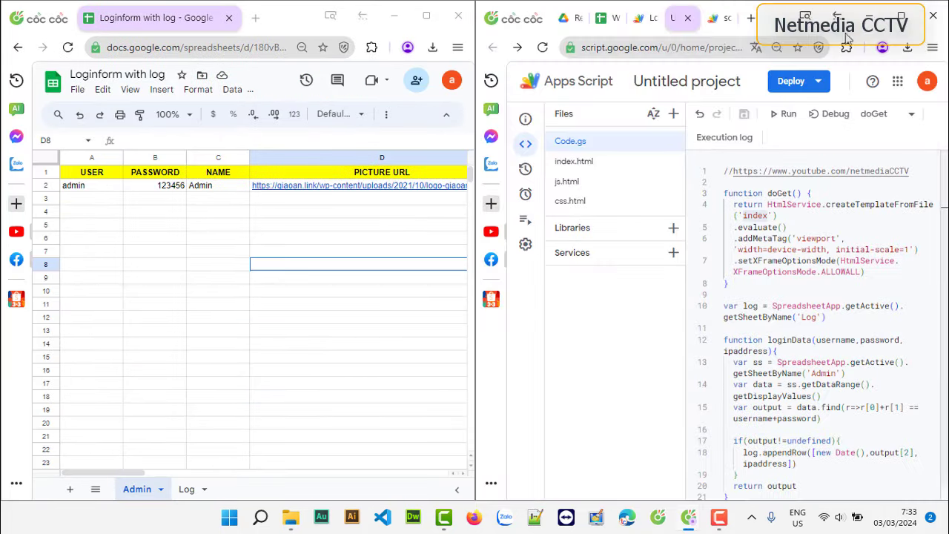
left_click(715, 22)
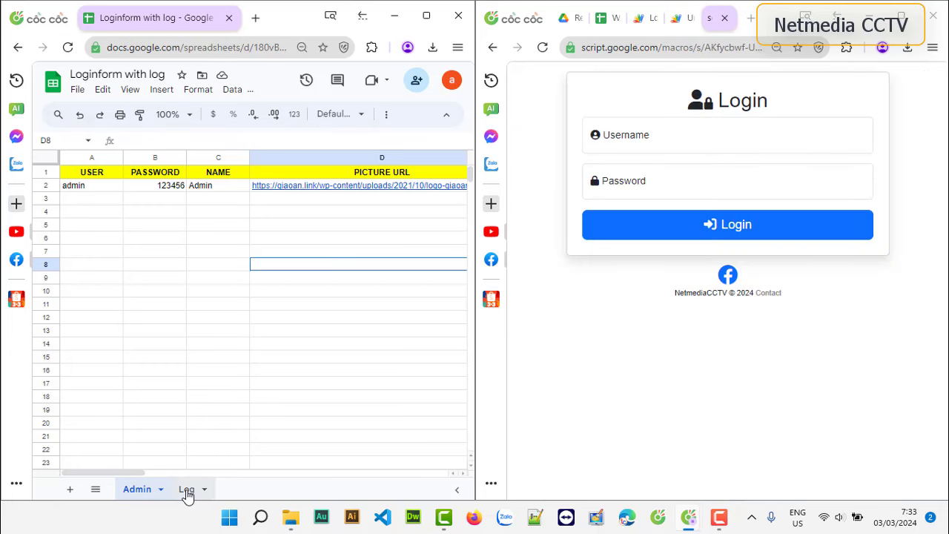
left_click(186, 492)
Log into the web app as admin with the account password.
left_click(712, 129)
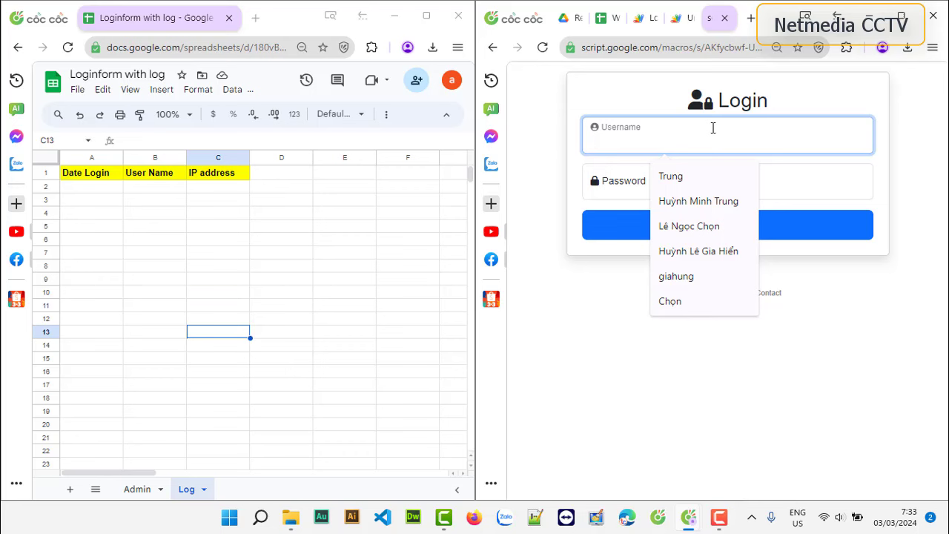
type("adm")
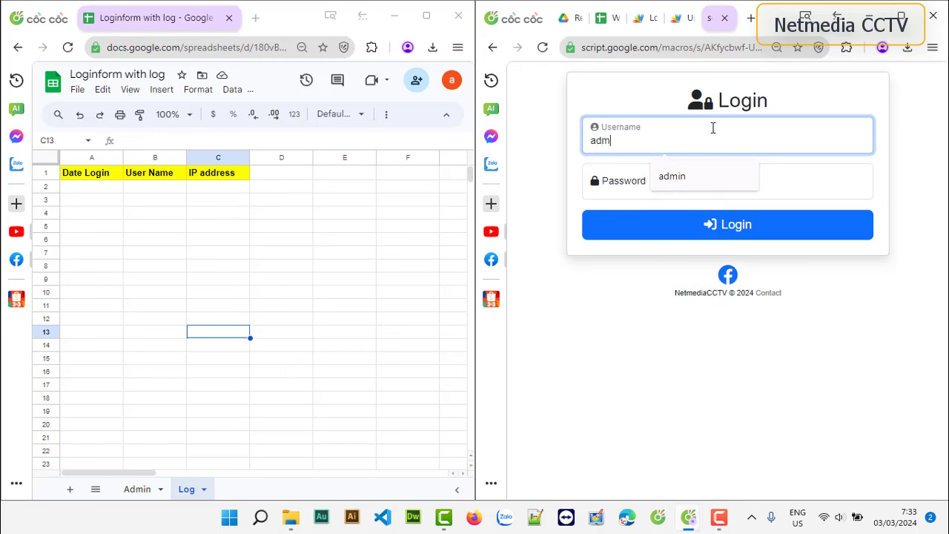
type("in")
key("Tab")
type("ad")
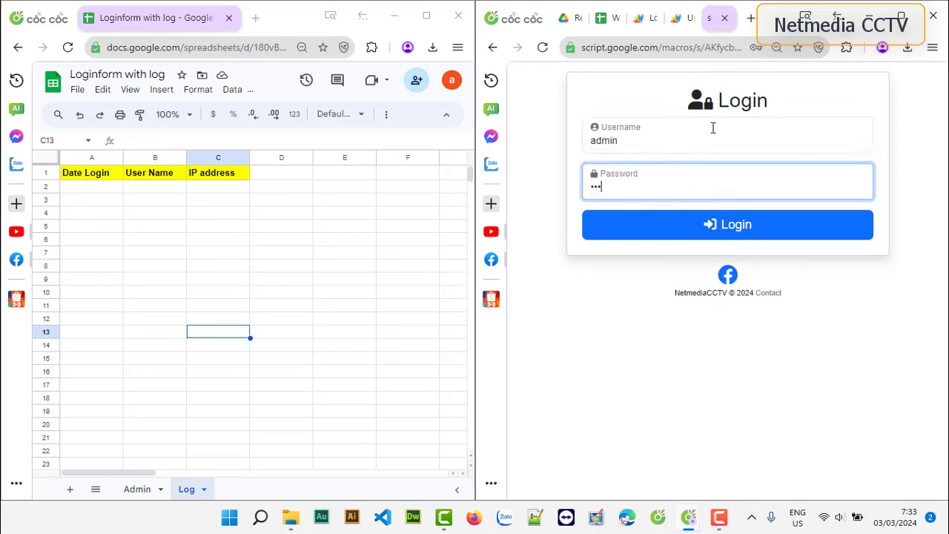
key("Return")
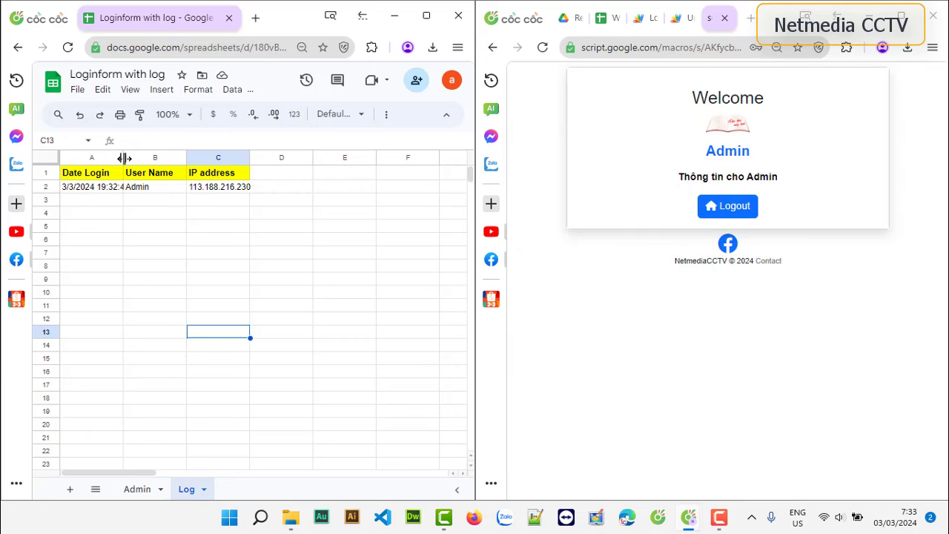
Widen columns A and C to show the logged timestamp 3/3/2024 19:32:49 and IP address.
double_click(123, 157)
left_click(96, 190)
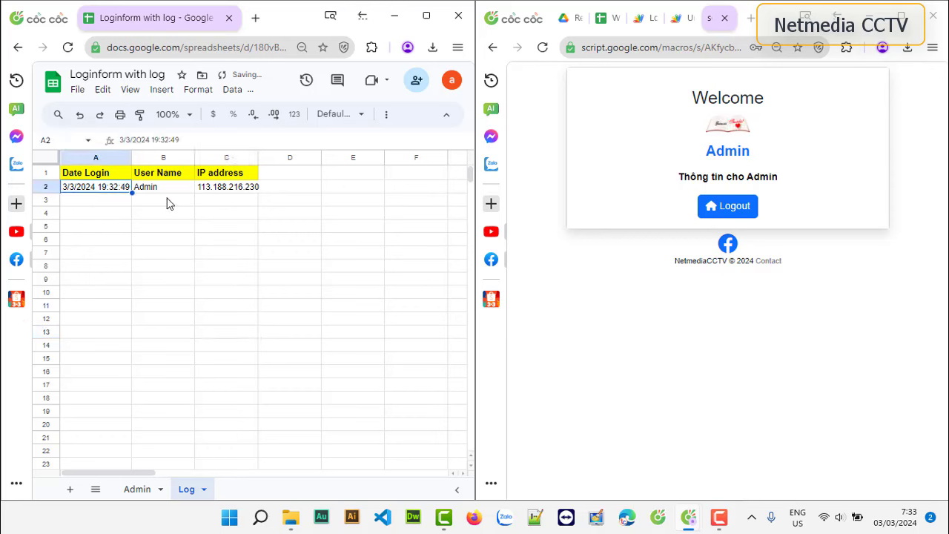
left_click(230, 191)
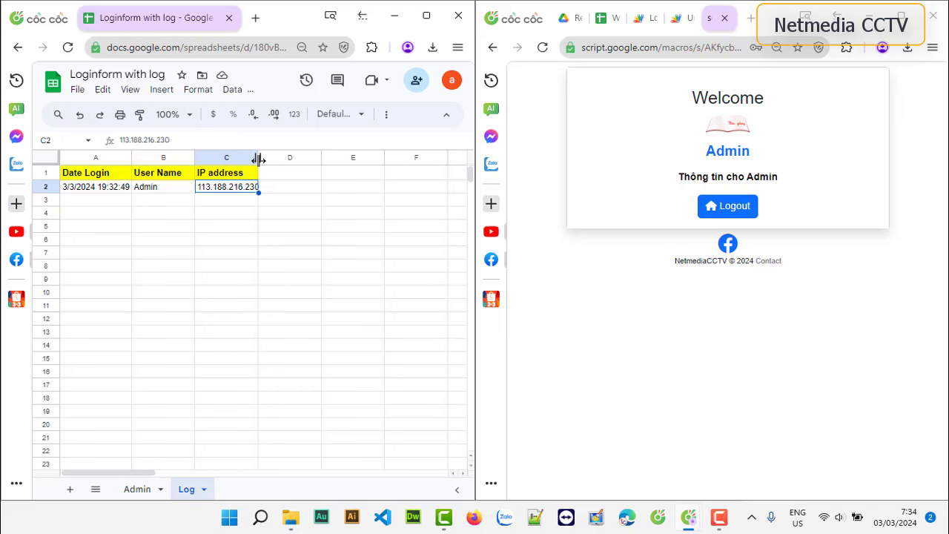
left_click_drag(259, 159, 262, 177)
left_click(228, 252)
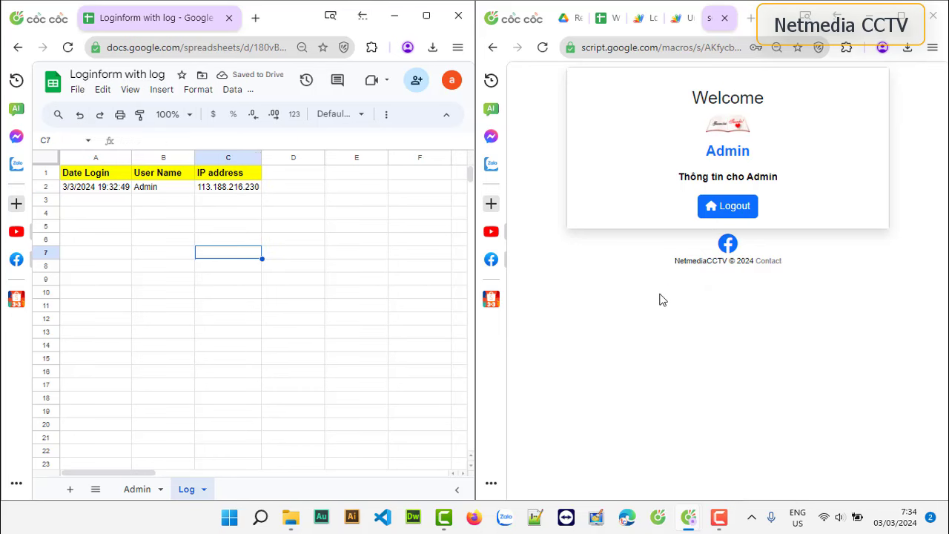